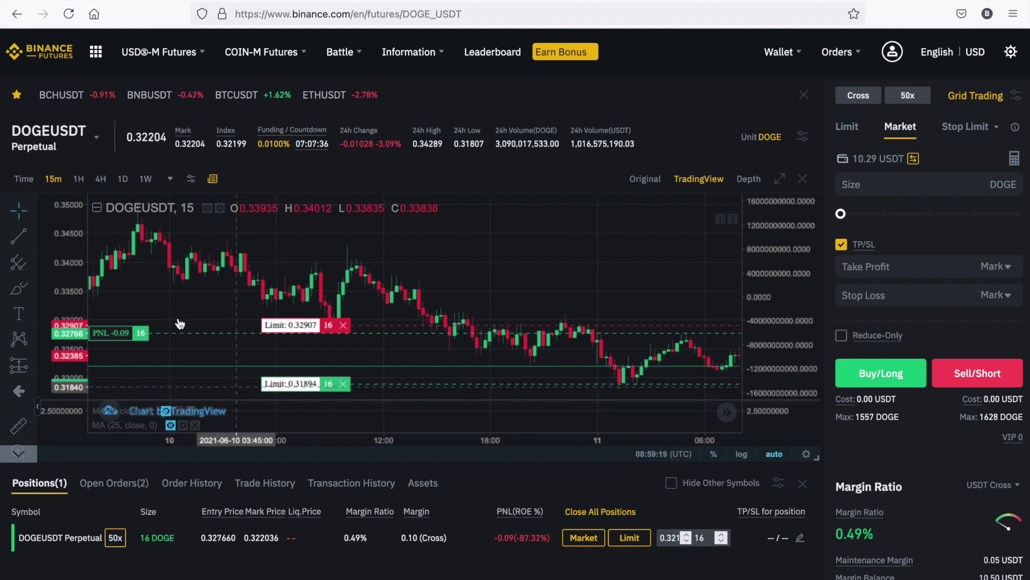
Show the DOGEUSDT perpetual chart as hourly candles and pan to earlier candles.
{"action": "left_click", "coordinate": [79, 178]}
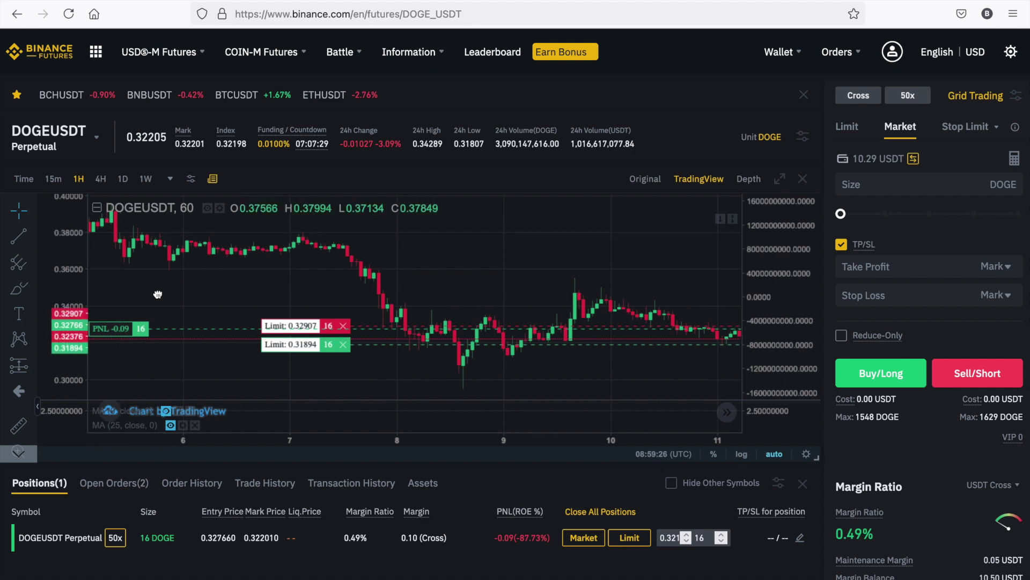
{"action": "left_click_drag", "start_coordinate": [141, 305], "coordinate": [170, 315]}
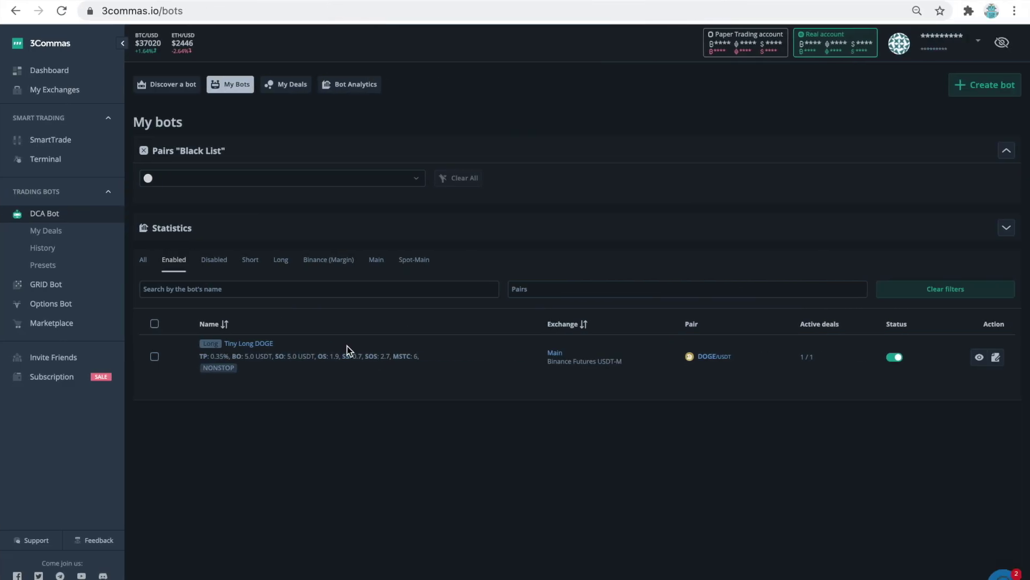
Open the Tiny Long DOGE bot's details and start editing its settings.
{"action": "left_click", "coordinate": [266, 345]}
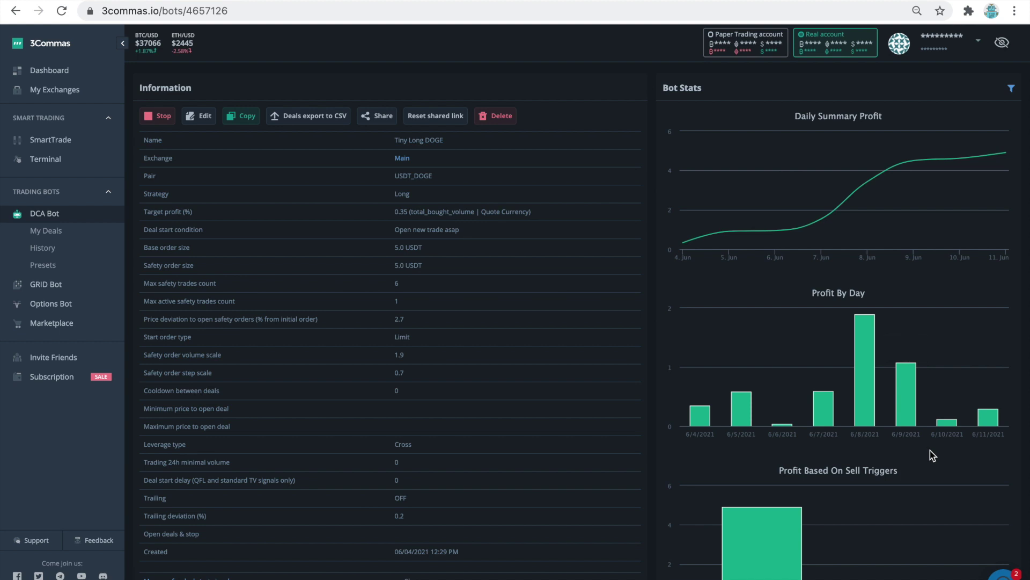
{"action": "scroll", "coordinate": [930, 450], "scroll_direction": "down", "scroll_amount": 5}
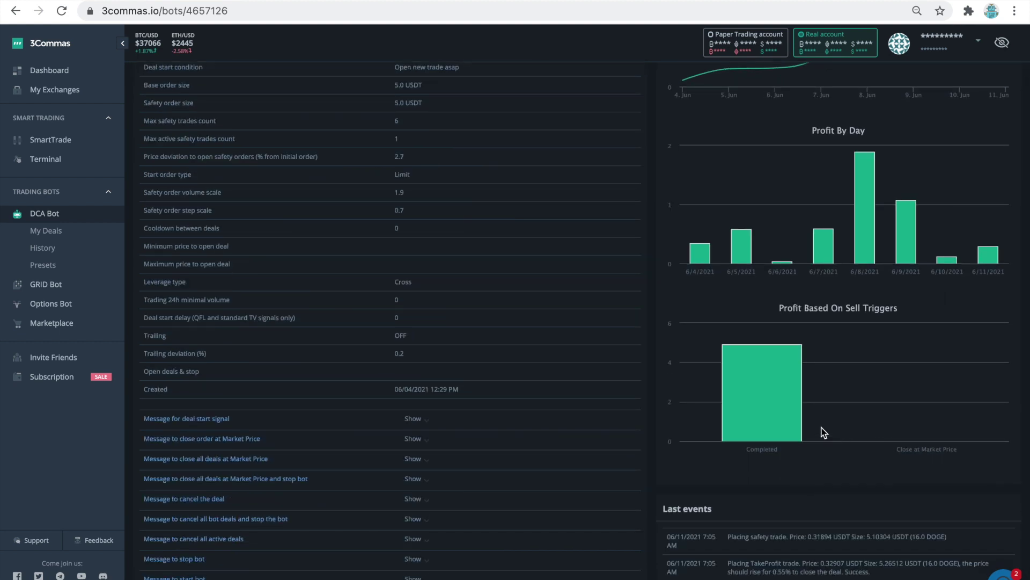
{"action": "mouse_move", "coordinate": [762, 395]}
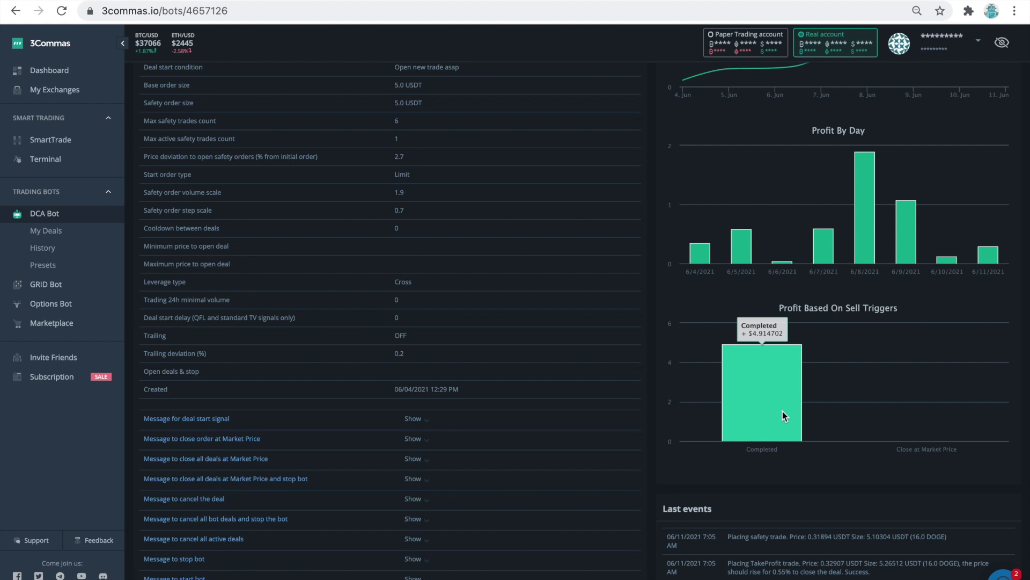
{"action": "scroll", "coordinate": [783, 411], "scroll_direction": "up", "scroll_amount": 5}
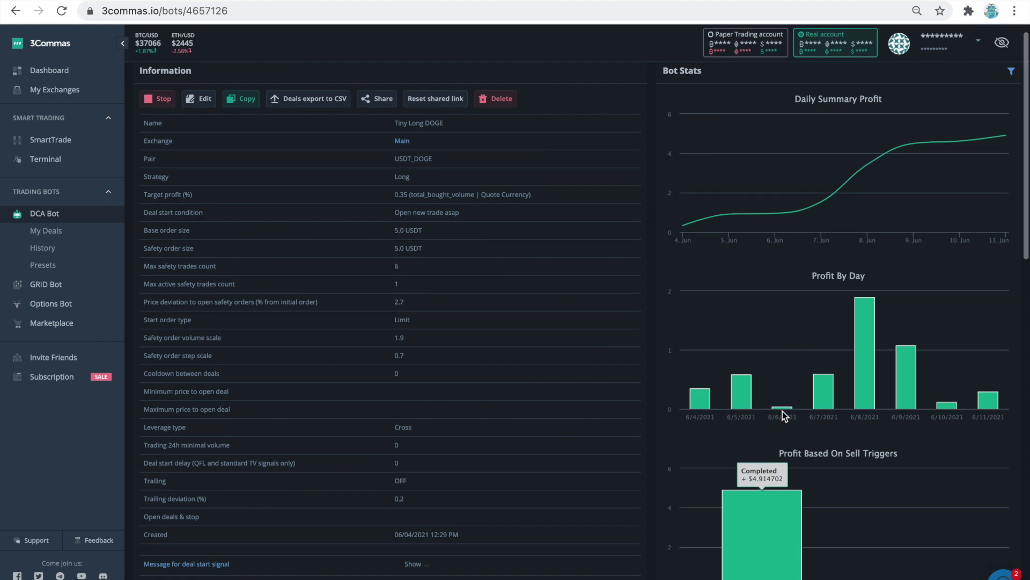
{"action": "scroll", "coordinate": [782, 412], "scroll_direction": "up", "scroll_amount": 1}
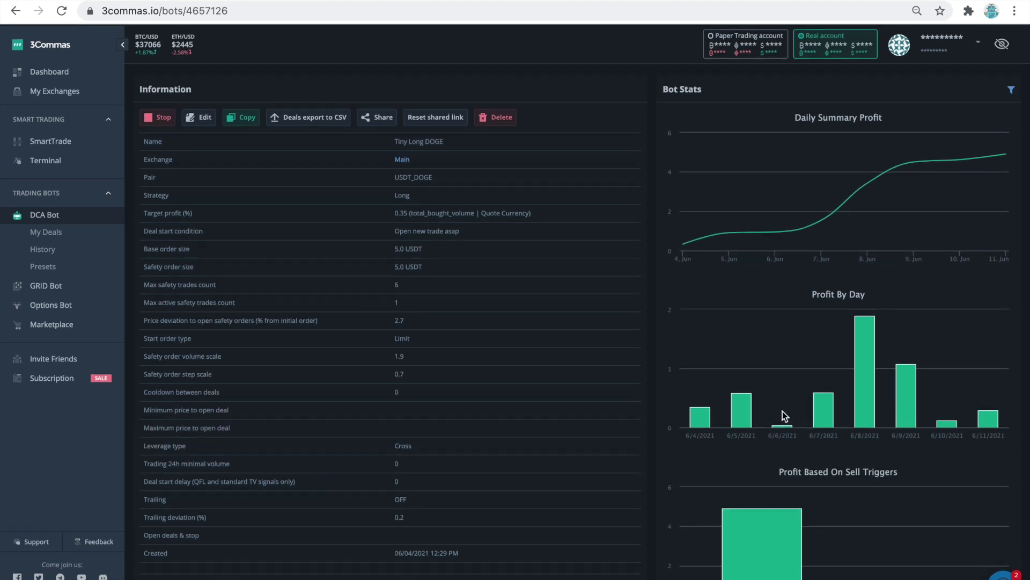
{"action": "scroll", "coordinate": [782, 415], "scroll_direction": "down", "scroll_amount": 1}
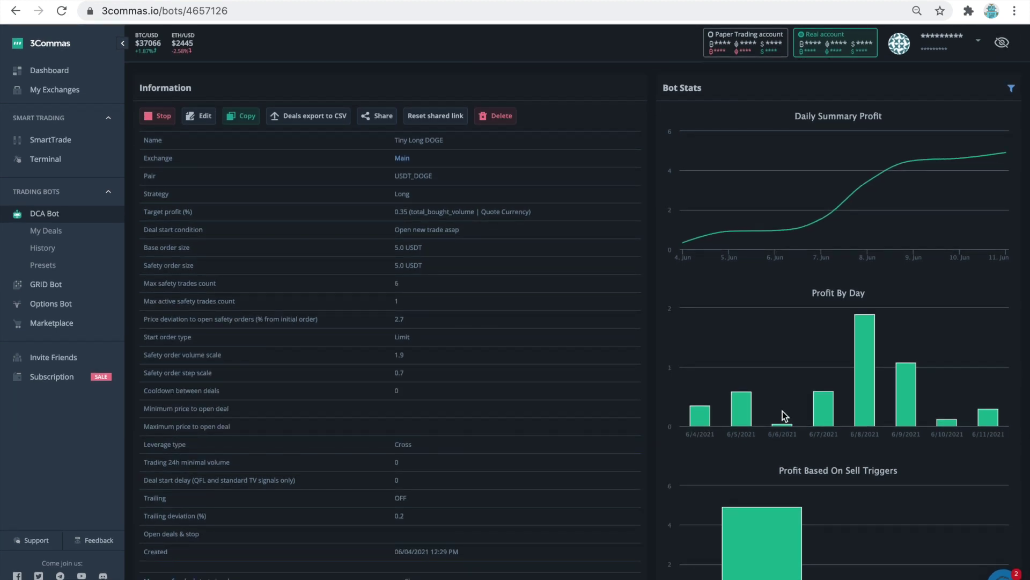
{"action": "left_click", "coordinate": [205, 121]}
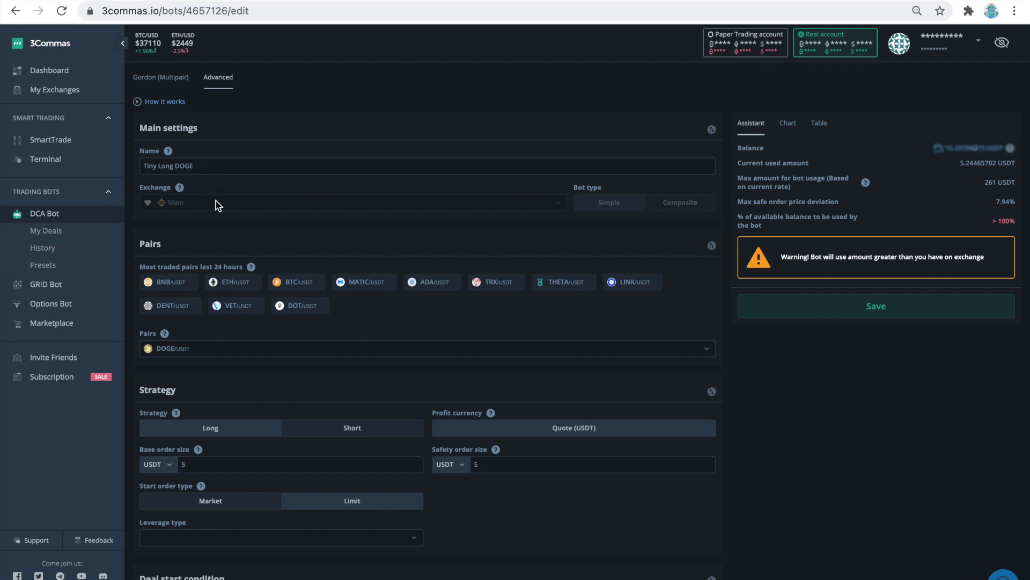
{"action": "scroll", "coordinate": [215, 200], "scroll_direction": "down", "scroll_amount": 3}
{"action": "scroll", "coordinate": [216, 201], "scroll_direction": "down", "scroll_amount": 2}
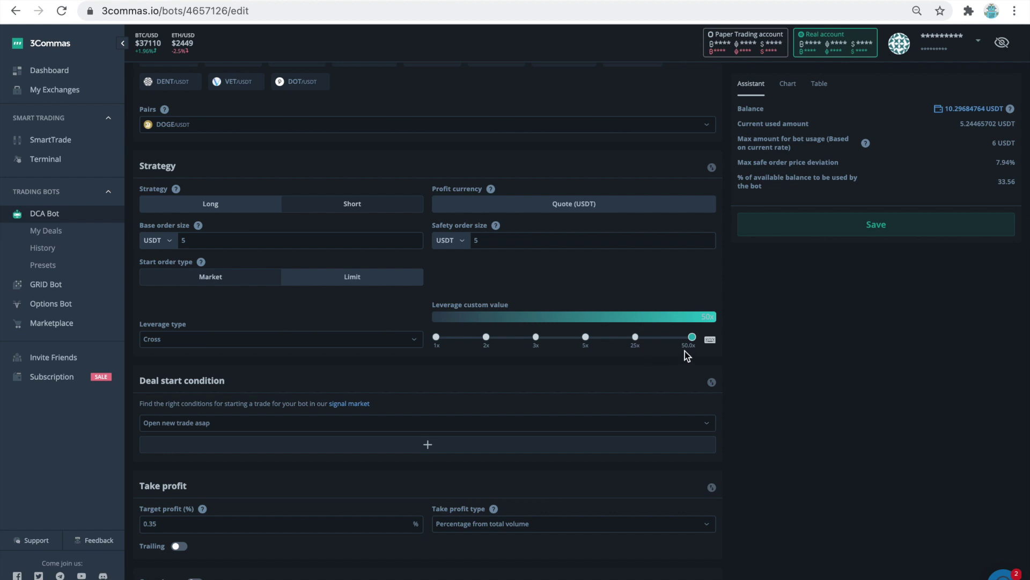
{"action": "scroll", "coordinate": [685, 350], "scroll_direction": "down", "scroll_amount": 3}
{"action": "scroll", "coordinate": [686, 351], "scroll_direction": "down", "scroll_amount": 3}
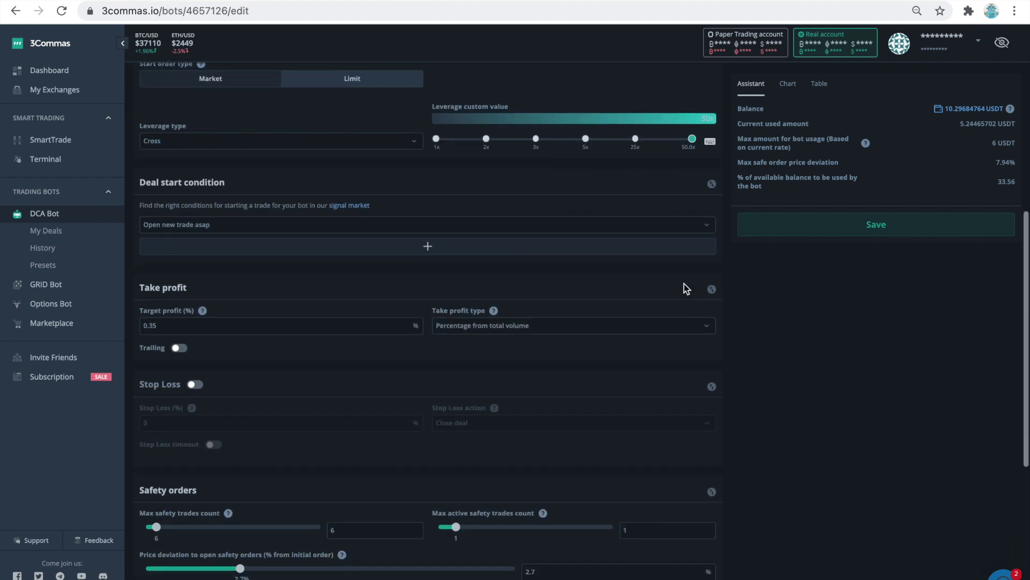
Review the deal start condition options keeping 'Open new trade asap', then switch to TradingView.
{"action": "left_click", "coordinate": [673, 229]}
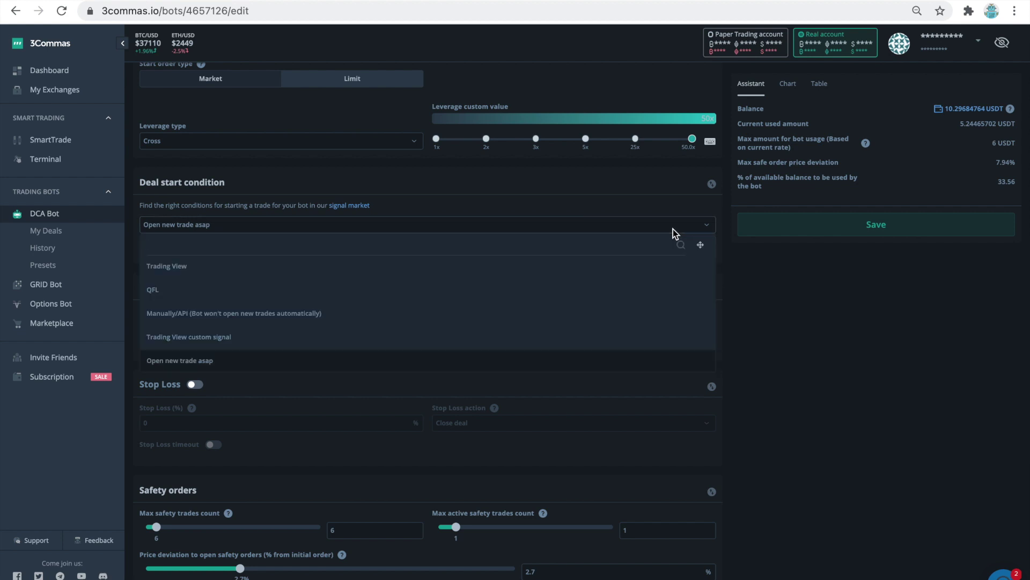
{"action": "left_click", "coordinate": [673, 229]}
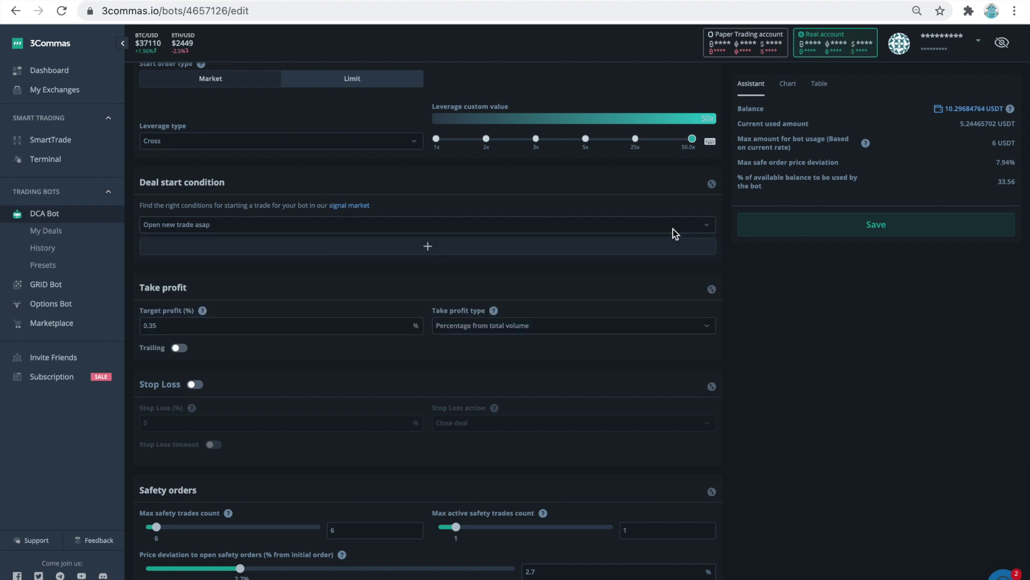
{"action": "scroll", "coordinate": [673, 228], "scroll_direction": "up", "scroll_amount": 3}
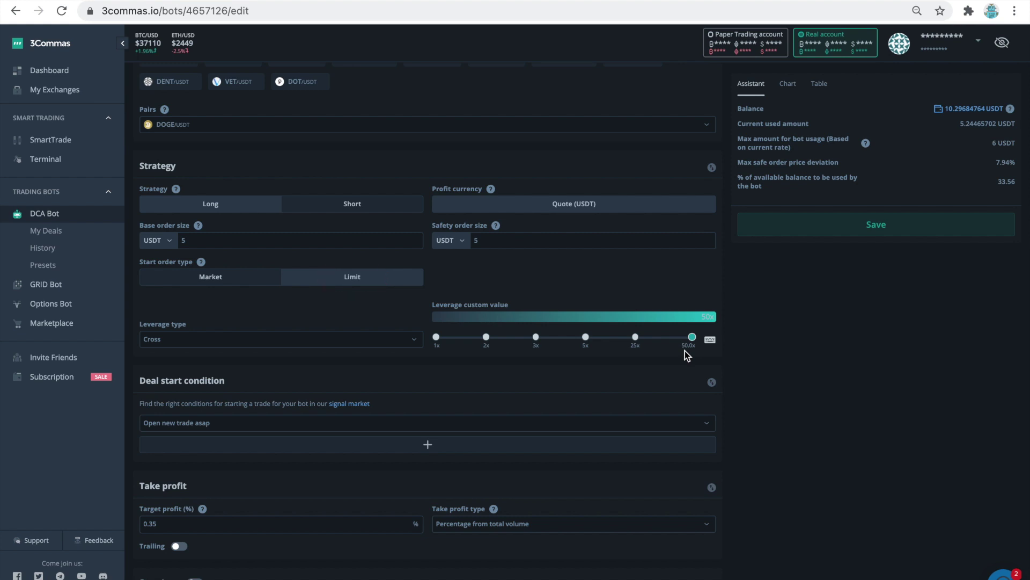
{"action": "scroll", "coordinate": [685, 350], "scroll_direction": "down", "scroll_amount": 3}
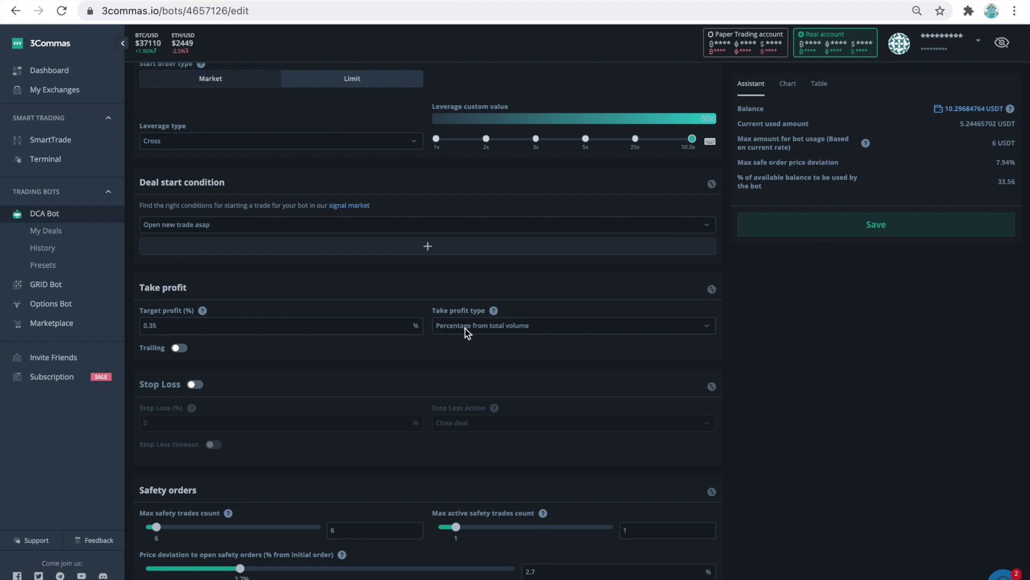
{"action": "scroll", "coordinate": [465, 331], "scroll_direction": "down", "scroll_amount": 3}
{"action": "scroll", "coordinate": [465, 331], "scroll_direction": "down", "scroll_amount": 2}
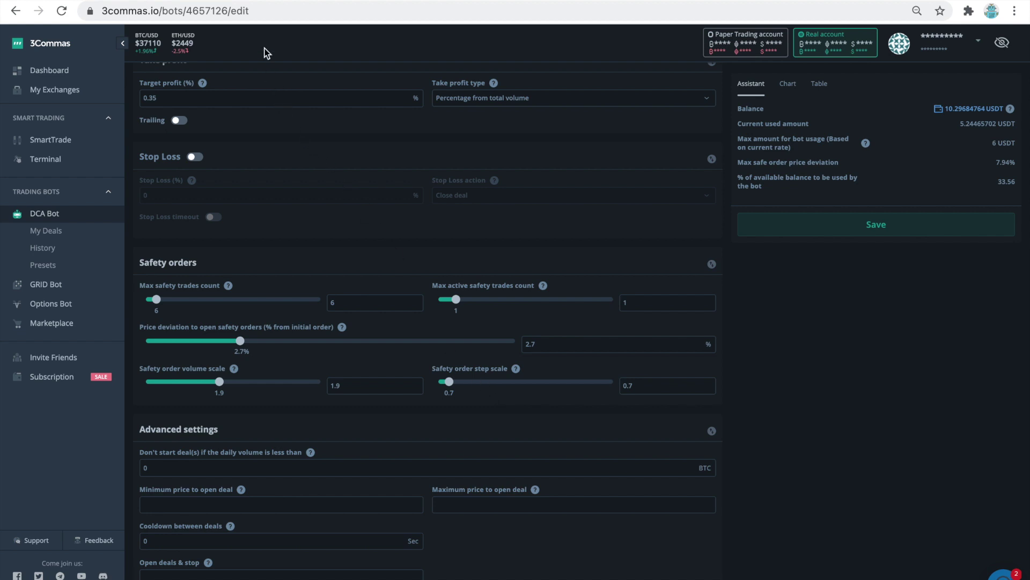
{"action": "left_click", "coordinate": [250, 2]}
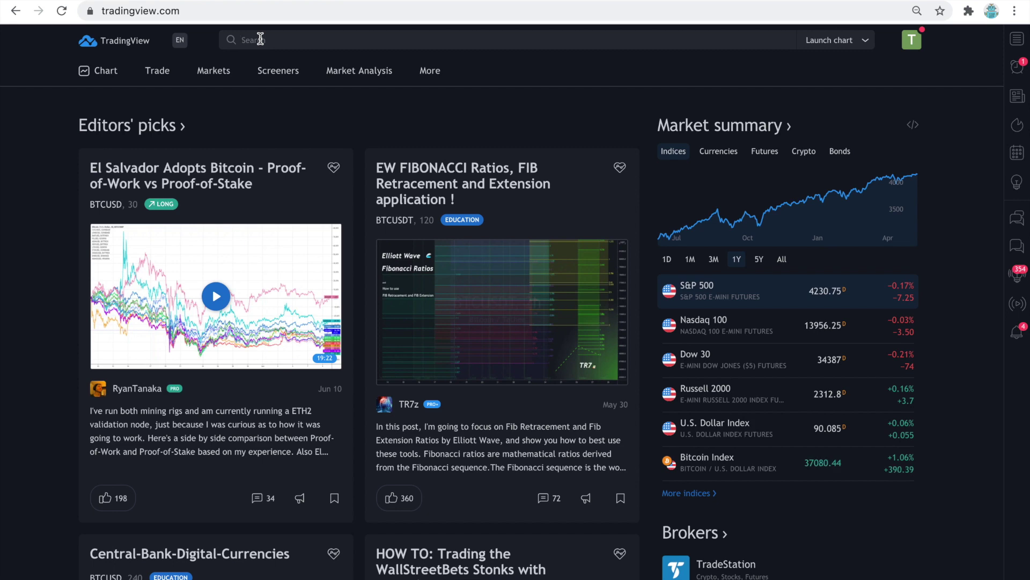
{"action": "type", "text": "30OMMAS DCA"}
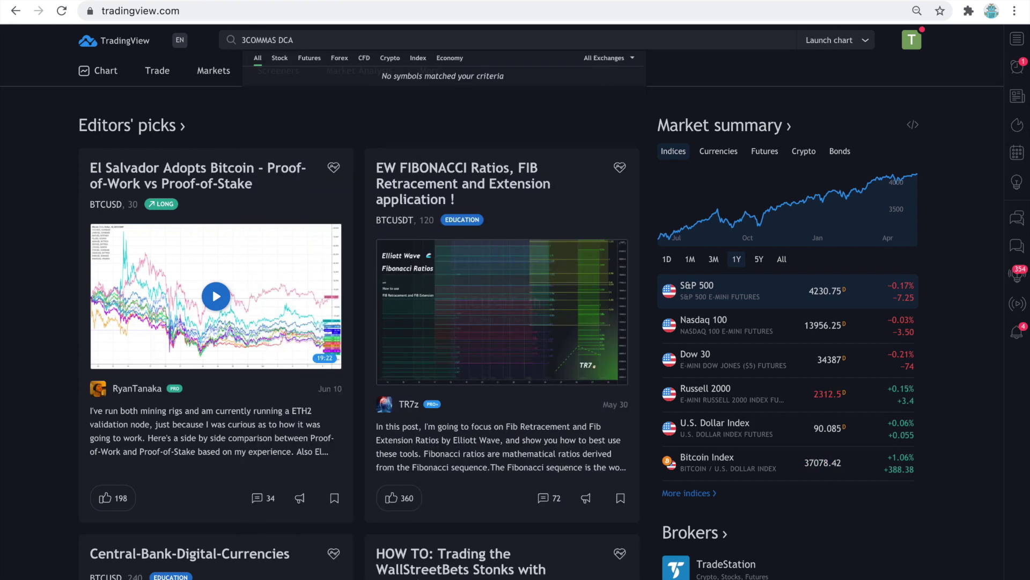
Run a script search for '3COMMAS DCA' instead of a symbol search.
{"action": "left_click", "coordinate": [865, 41]}
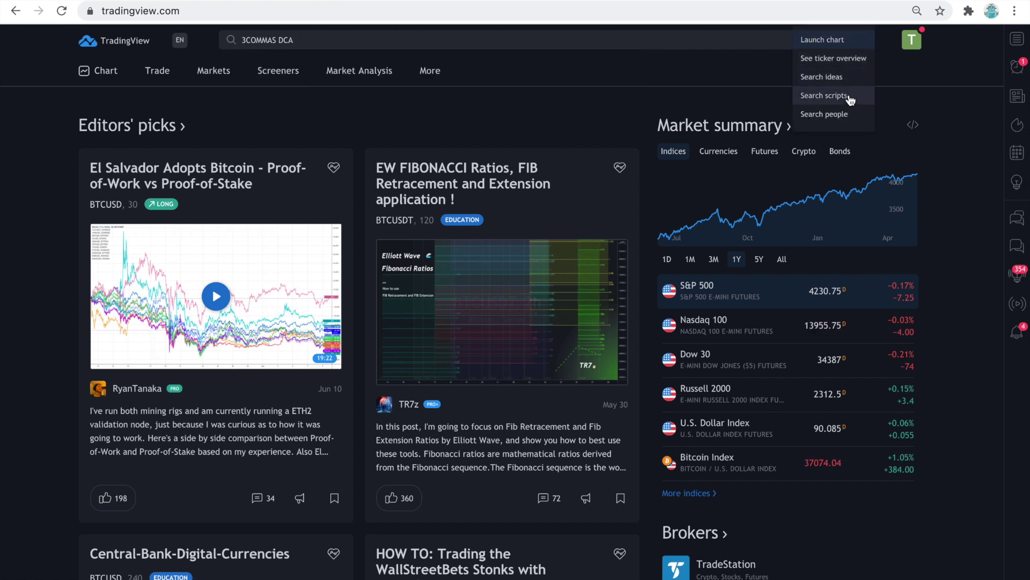
{"action": "left_click", "coordinate": [850, 95]}
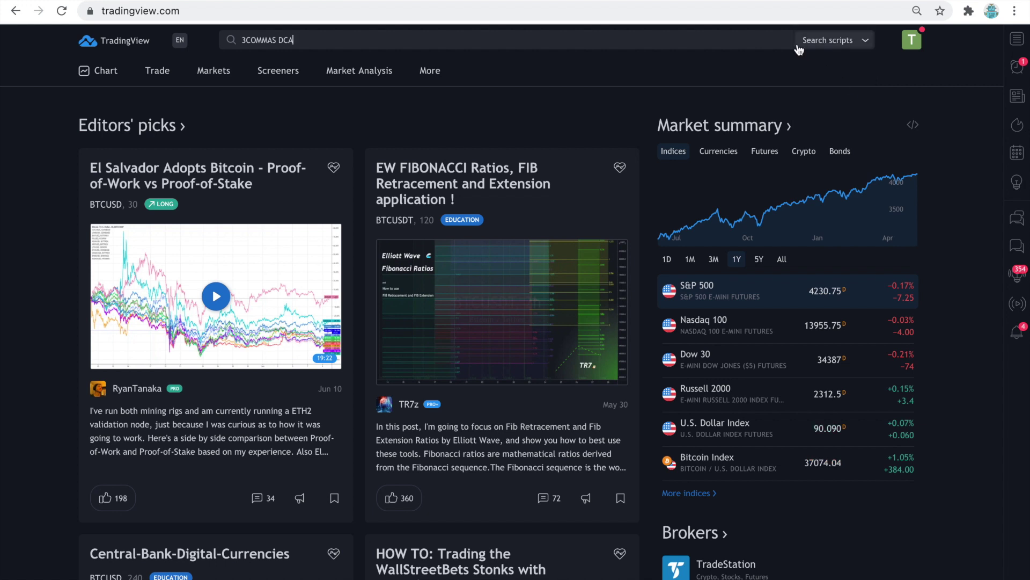
{"action": "left_click", "coordinate": [778, 37]}
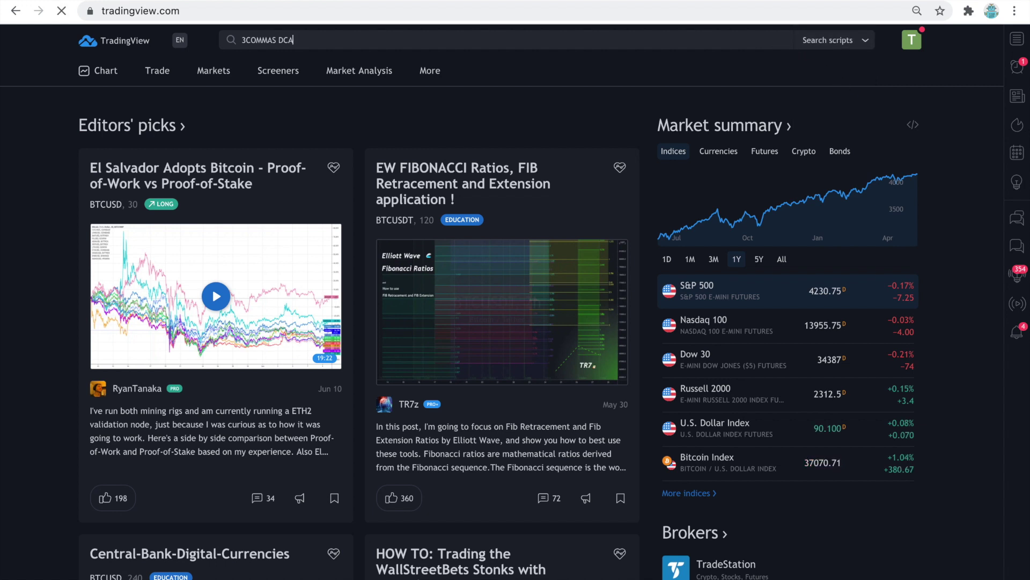
{"action": "key", "text": "Return"}
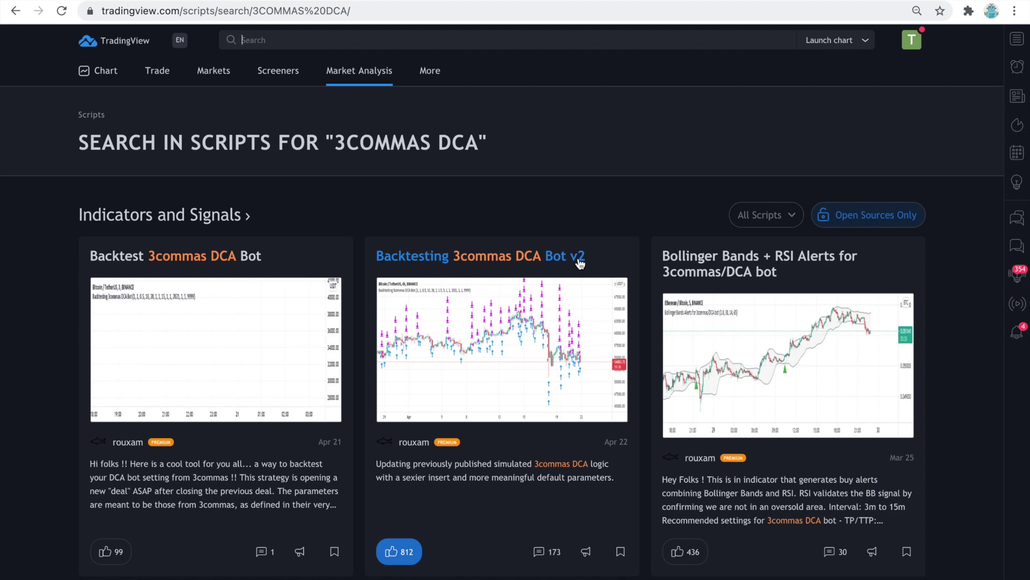
Add Backtesting 3commas DCA Bot v2 to favorite indicators and return to the results.
{"action": "left_click", "coordinate": [579, 259]}
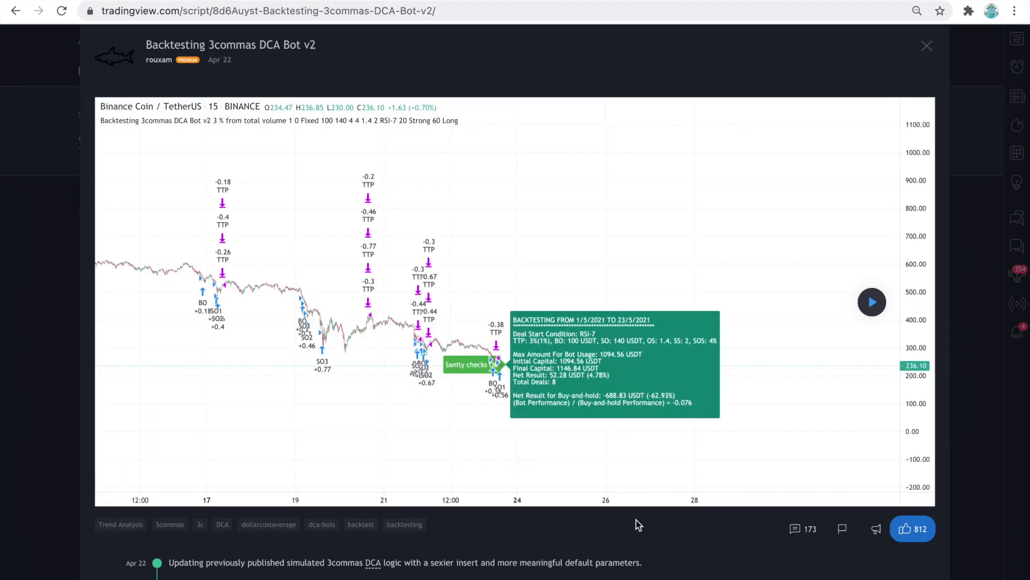
{"action": "scroll", "coordinate": [636, 519], "scroll_direction": "down", "scroll_amount": 5}
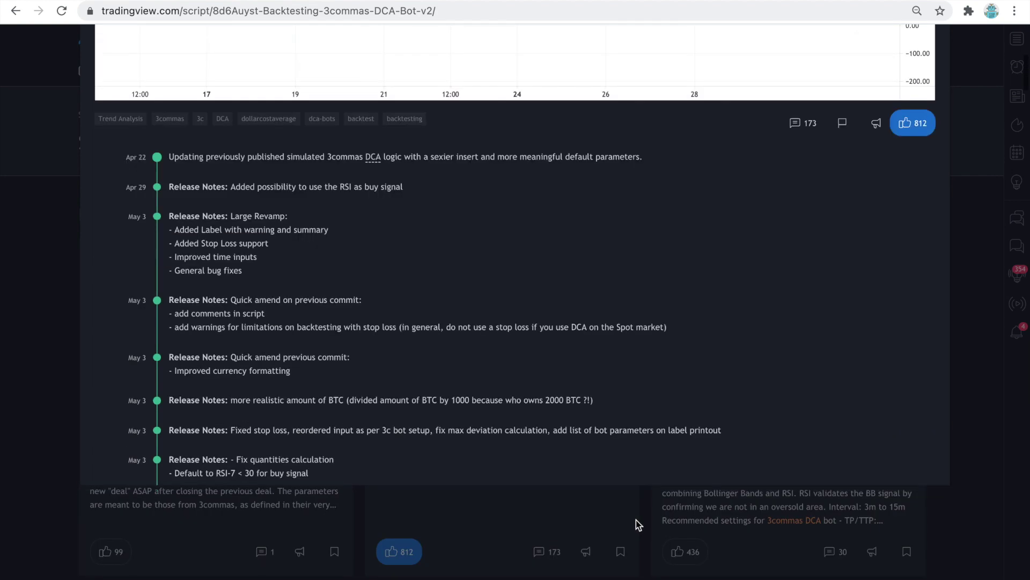
{"action": "scroll", "coordinate": [636, 520], "scroll_direction": "down", "scroll_amount": 5}
{"action": "scroll", "coordinate": [637, 519], "scroll_direction": "down", "scroll_amount": 3}
{"action": "scroll", "coordinate": [636, 520], "scroll_direction": "down", "scroll_amount": 5}
{"action": "scroll", "coordinate": [636, 519], "scroll_direction": "down", "scroll_amount": 5}
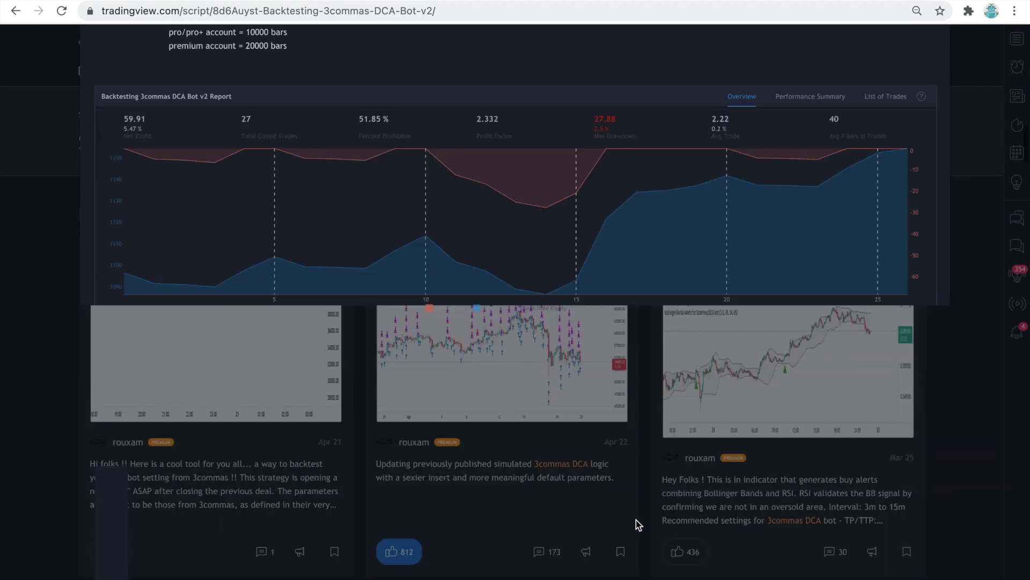
{"action": "scroll", "coordinate": [636, 520], "scroll_direction": "down", "scroll_amount": 3}
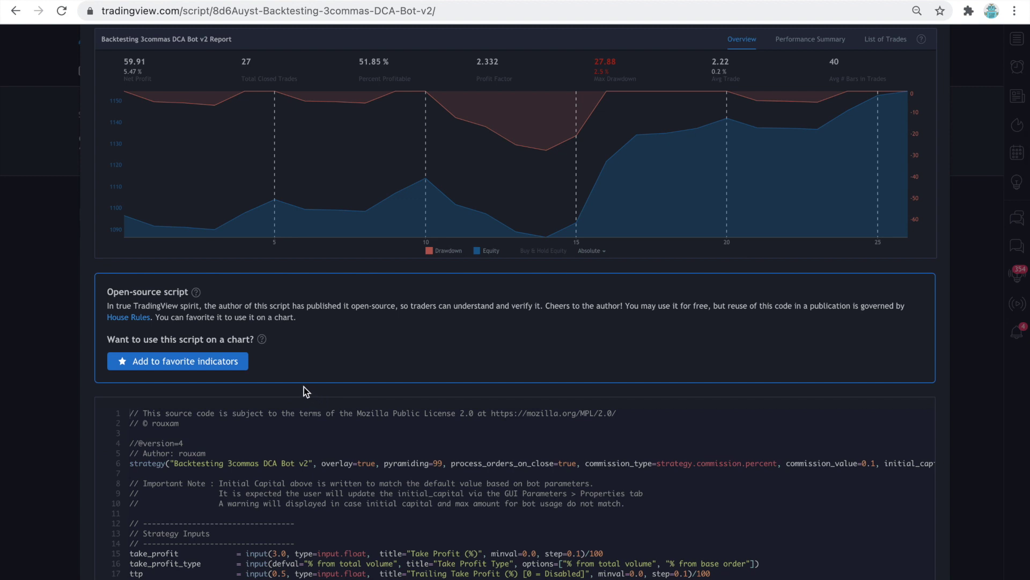
{"action": "left_click", "coordinate": [215, 365]}
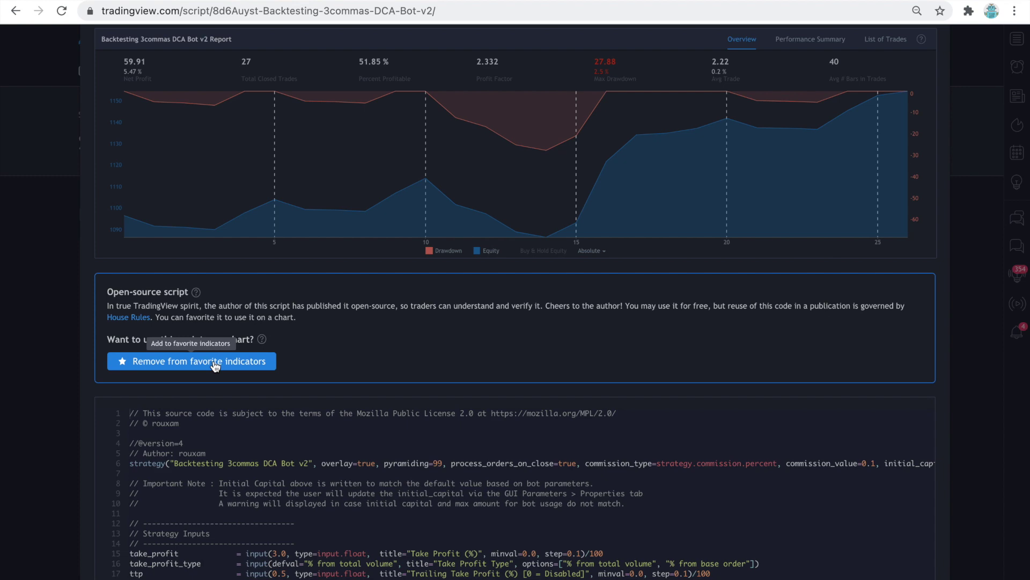
{"action": "scroll", "coordinate": [584, 378], "scroll_direction": "up", "scroll_amount": 15}
{"action": "scroll", "coordinate": [586, 377], "scroll_direction": "up", "scroll_amount": 15}
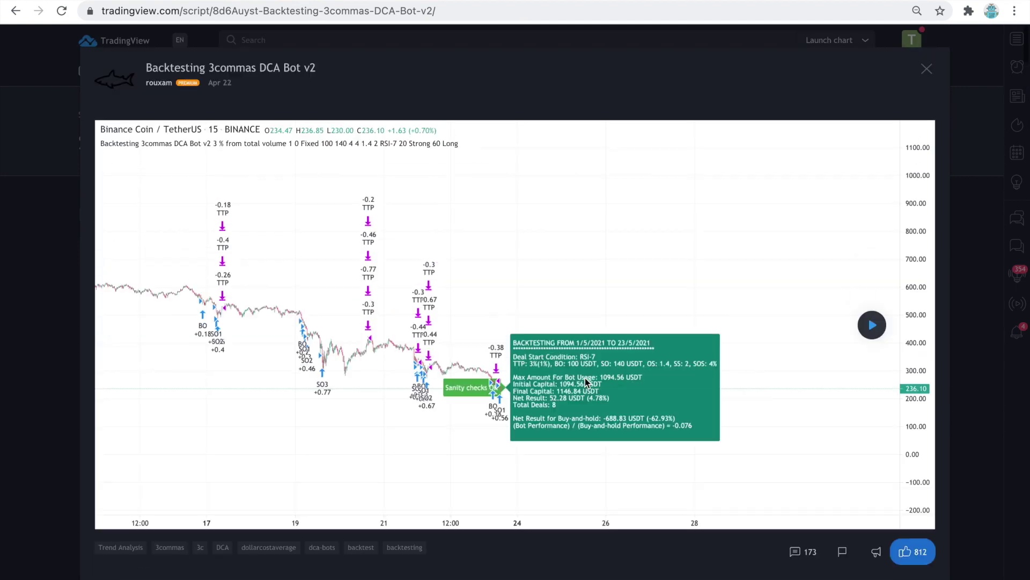
{"action": "left_click", "coordinate": [927, 69]}
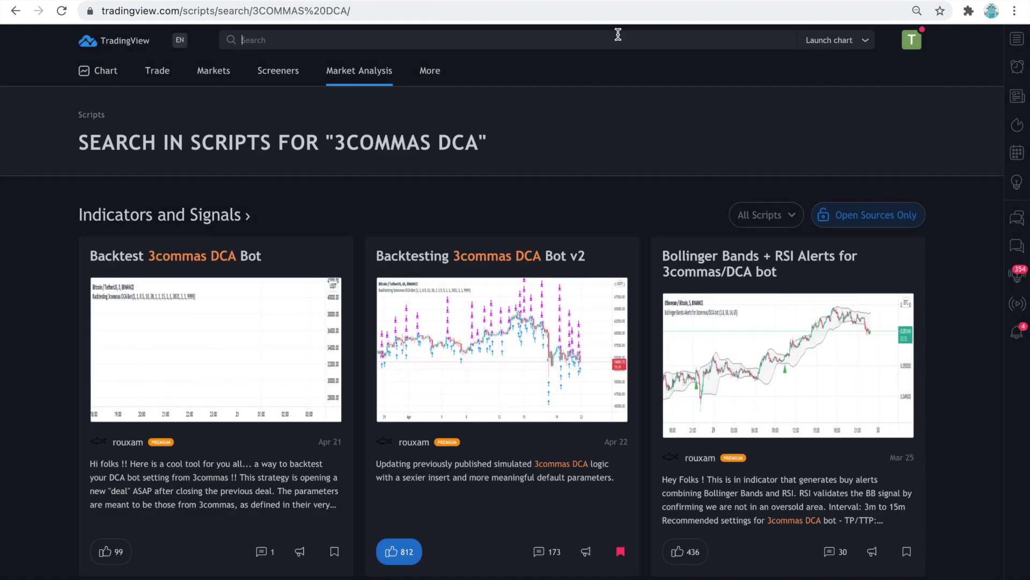
{"action": "type", "text": "DOGEUSDT"}
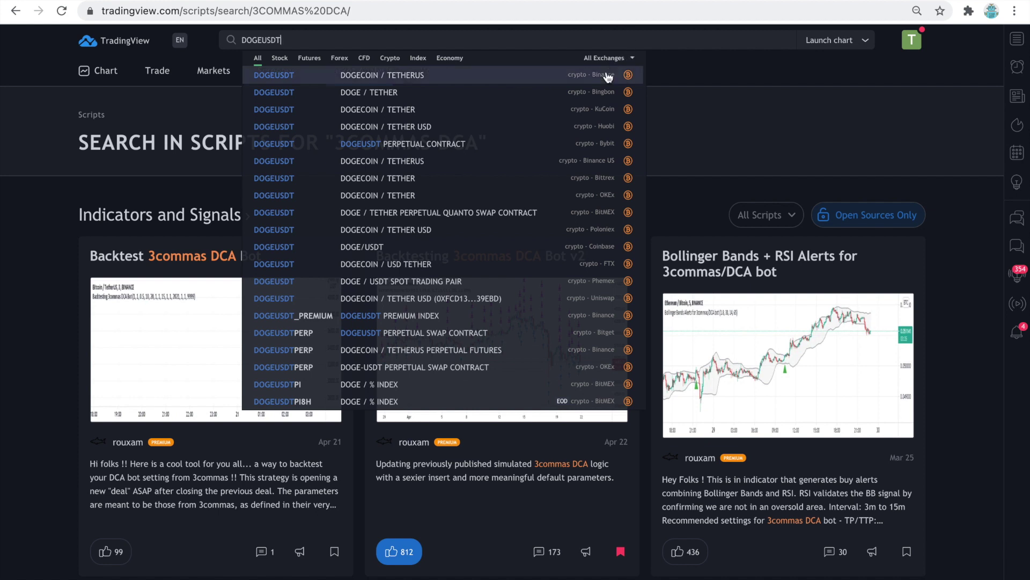
Open the Binance DOGEUSDT chart and switch it to 15-minute candles.
{"action": "left_click", "coordinate": [555, 78]}
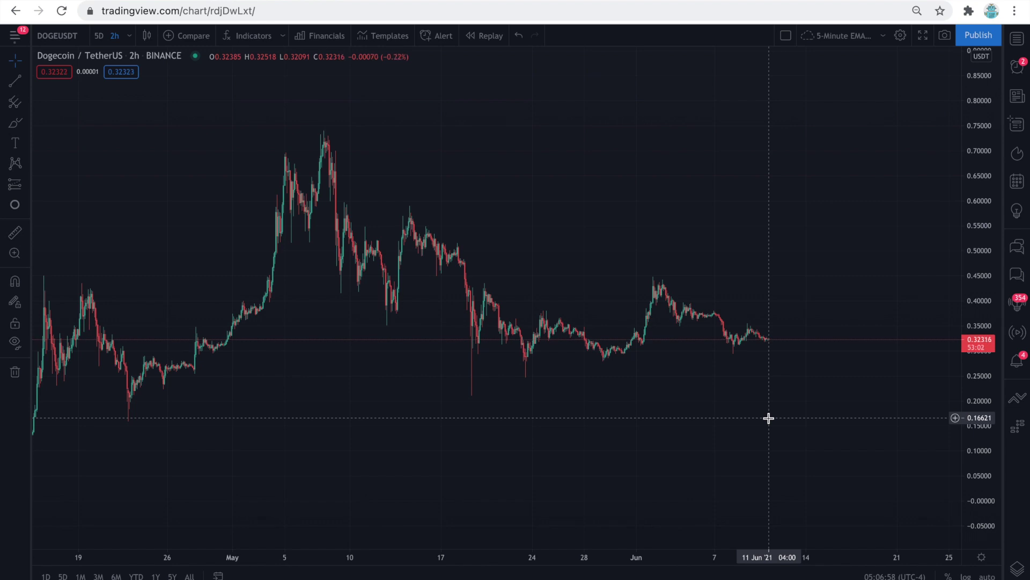
{"action": "left_click", "coordinate": [114, 36]}
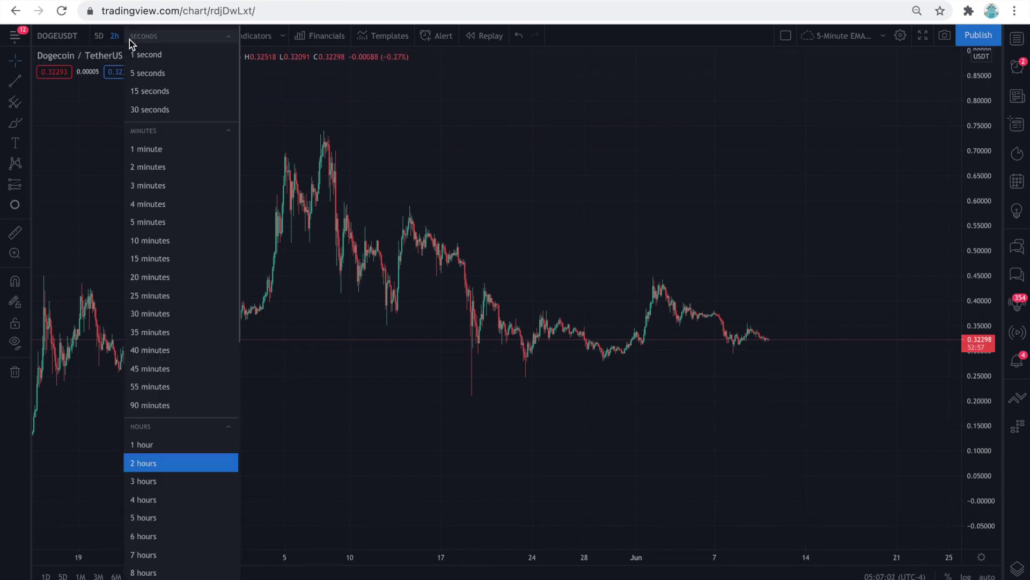
{"action": "left_click", "coordinate": [148, 259]}
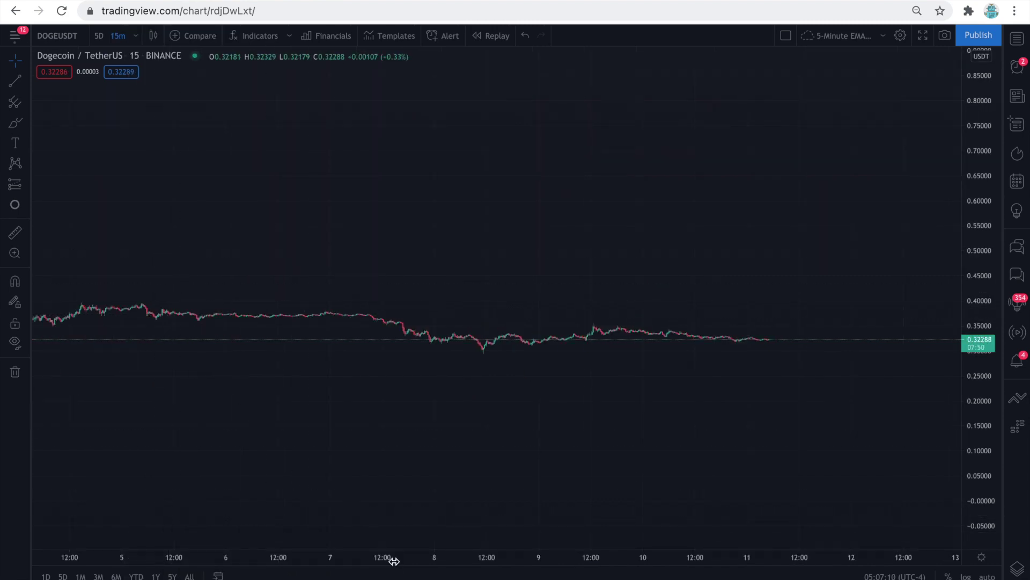
Rescale the price and time axes so about eight days of price swings fill the chart.
{"action": "left_click_drag", "start_coordinate": [393, 559], "coordinate": [401, 556]}
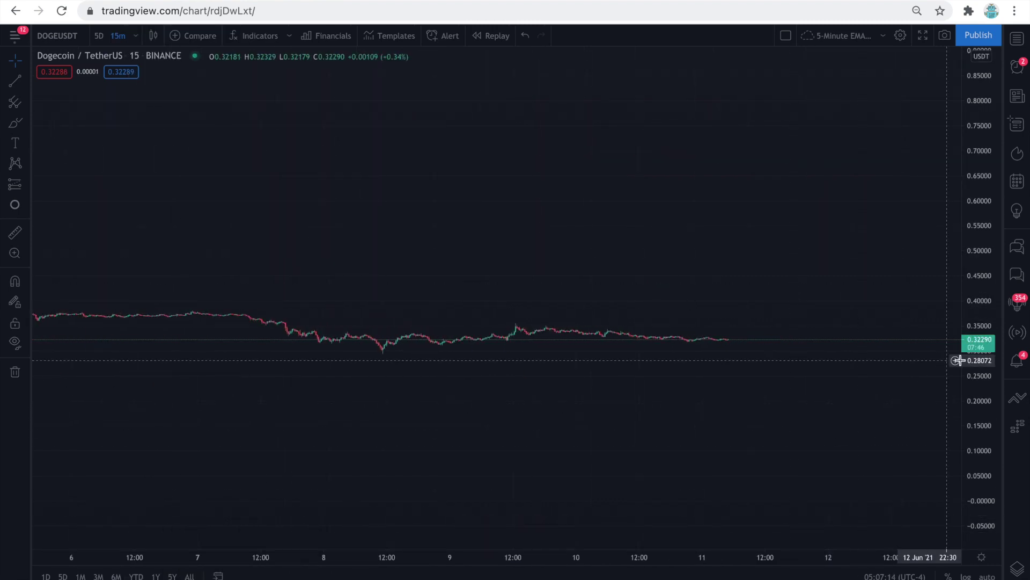
{"action": "left_click_drag", "start_coordinate": [979, 357], "coordinate": [977, 104]}
{"action": "left_click_drag", "start_coordinate": [843, 299], "coordinate": [842, 242]}
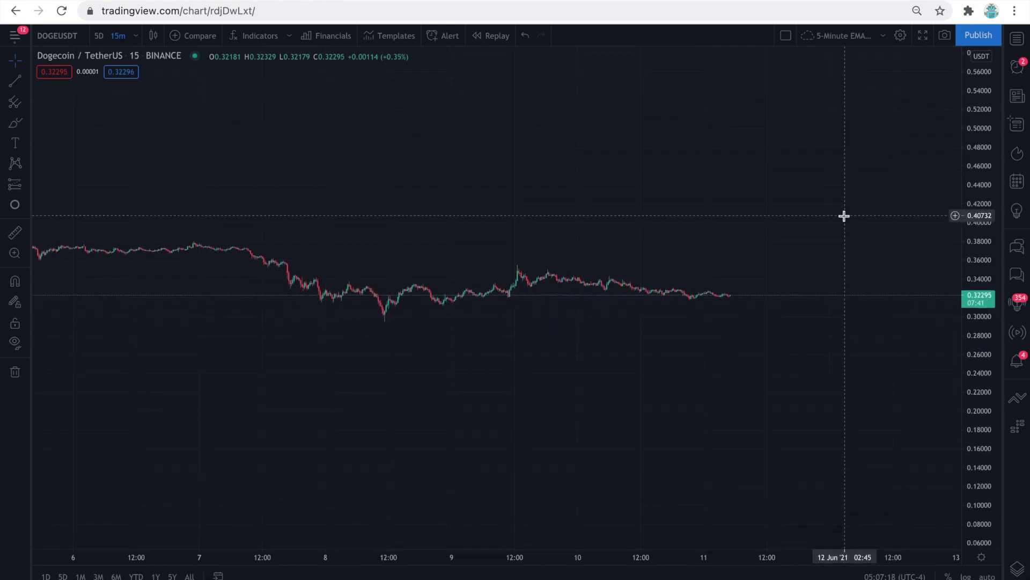
{"action": "mouse_move", "coordinate": [981, 143]}
{"action": "left_mouse_down"}
{"action": "mouse_move", "coordinate": [982, 321]}
{"action": "mouse_move", "coordinate": [982, 161]}
{"action": "left_mouse_up"}
{"action": "mouse_move", "coordinate": [879, 202]}
{"action": "left_mouse_down"}
{"action": "mouse_move", "coordinate": [879, 263]}
{"action": "mouse_move", "coordinate": [891, 263]}
{"action": "left_mouse_up"}
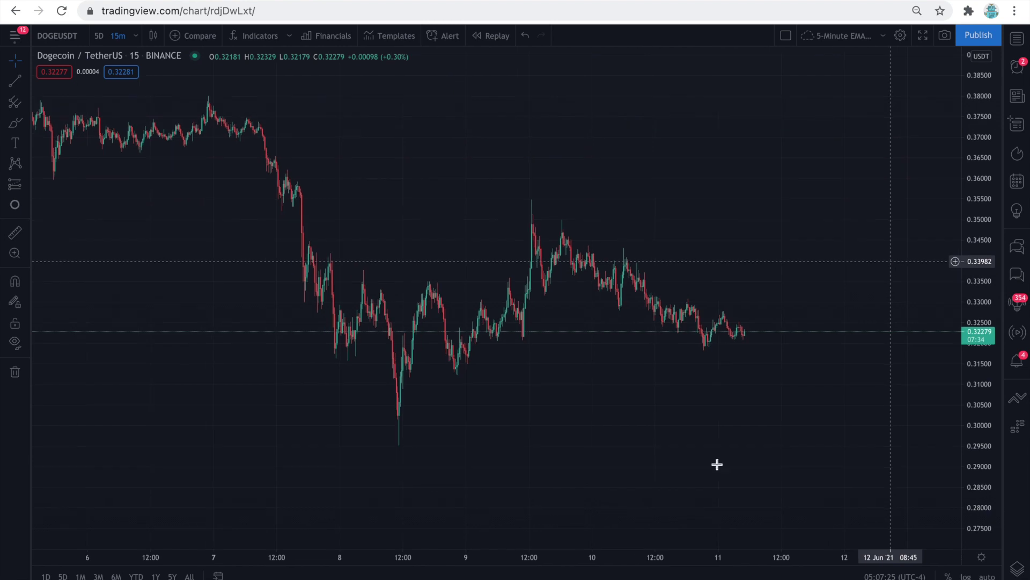
{"action": "left_click_drag", "start_coordinate": [621, 557], "coordinate": [713, 554]}
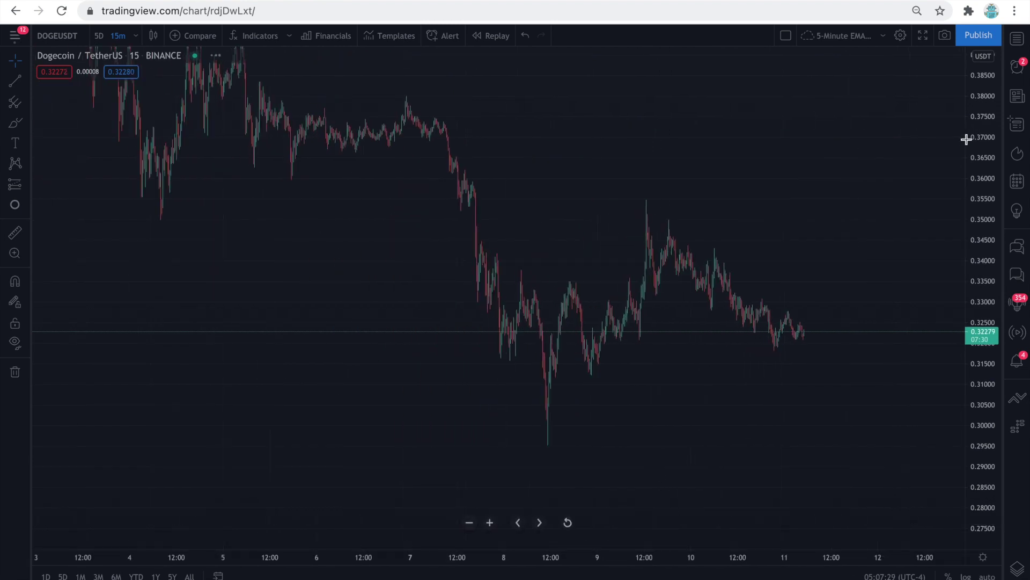
{"action": "left_click_drag", "start_coordinate": [981, 137], "coordinate": [980, 89]}
{"action": "left_click_drag", "start_coordinate": [529, 377], "coordinate": [512, 435]}
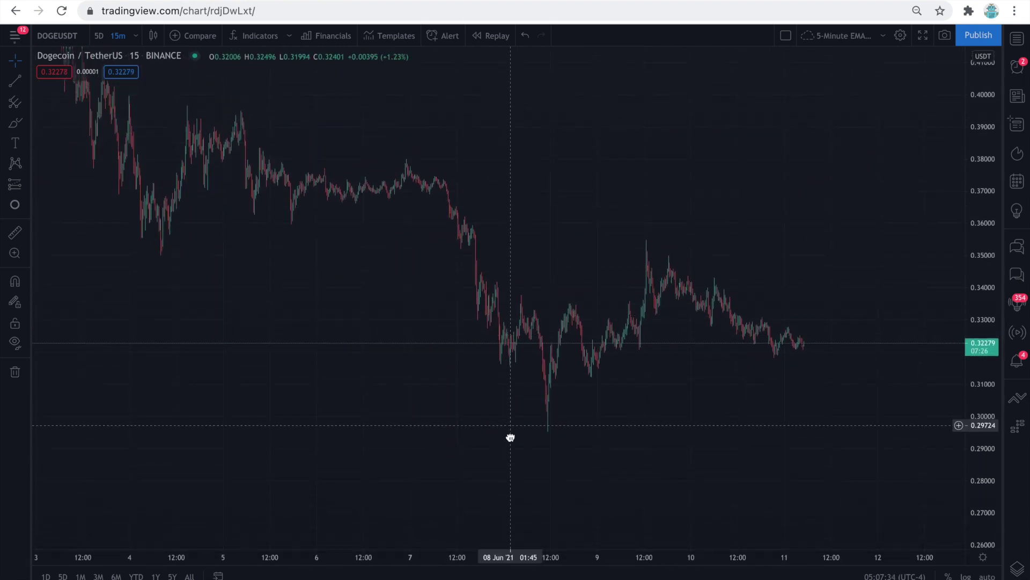
Add the Backtesting 3commas DCA Bot v2 strategy from Favorites onto the DOGEUSDT chart.
{"action": "left_click", "coordinate": [259, 35]}
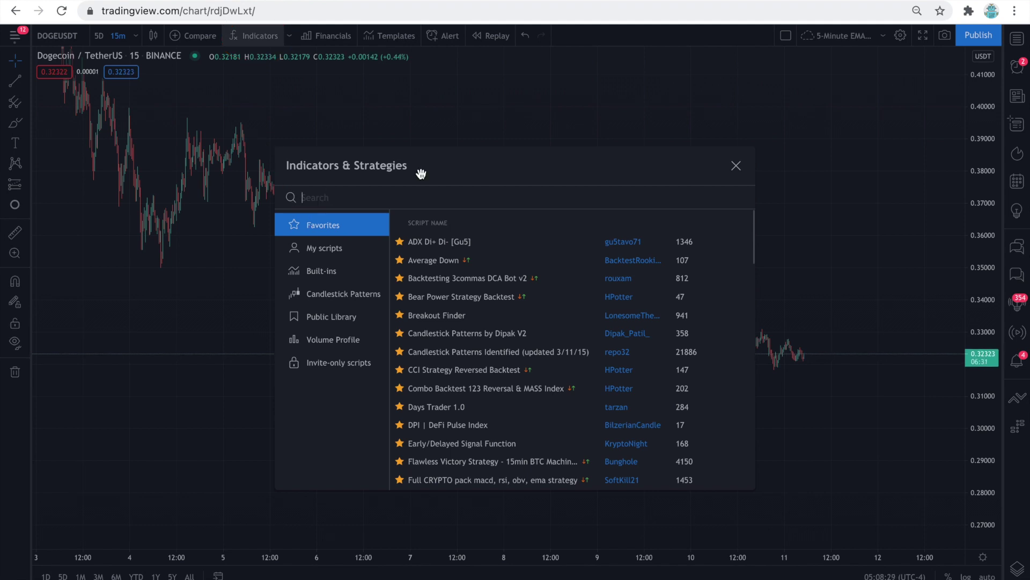
{"action": "left_click", "coordinate": [442, 277]}
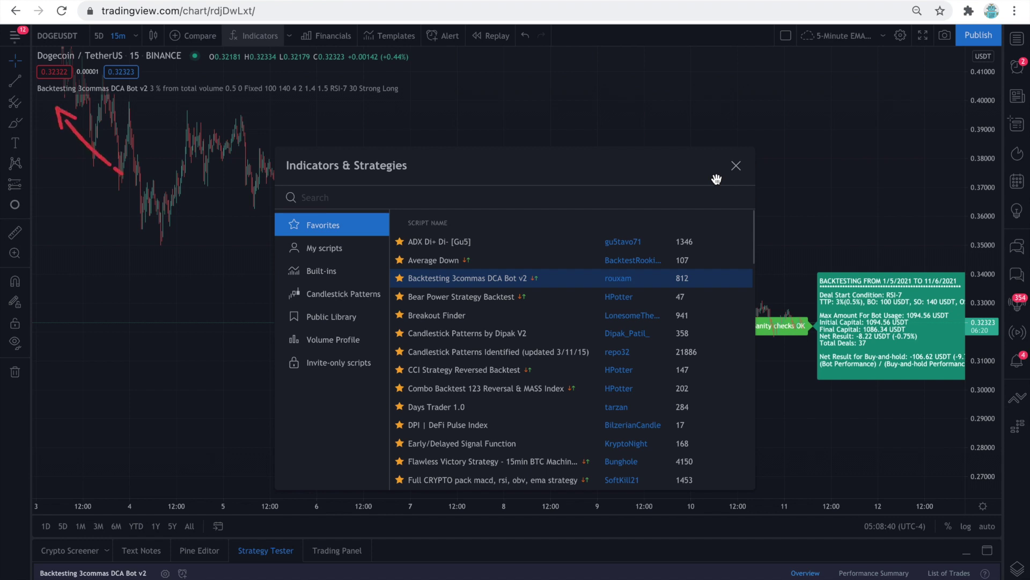
{"action": "left_click", "coordinate": [737, 169]}
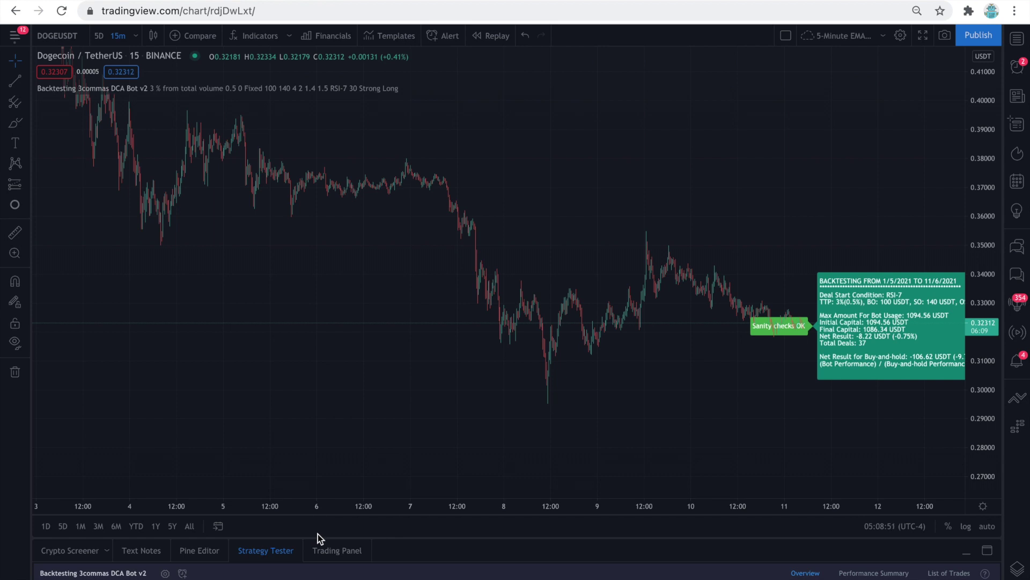
Enlarge the Strategy Tester and show the Performance Summary with net profit 281.36 (25.71%).
{"action": "left_click_drag", "start_coordinate": [319, 537], "coordinate": [330, 402]}
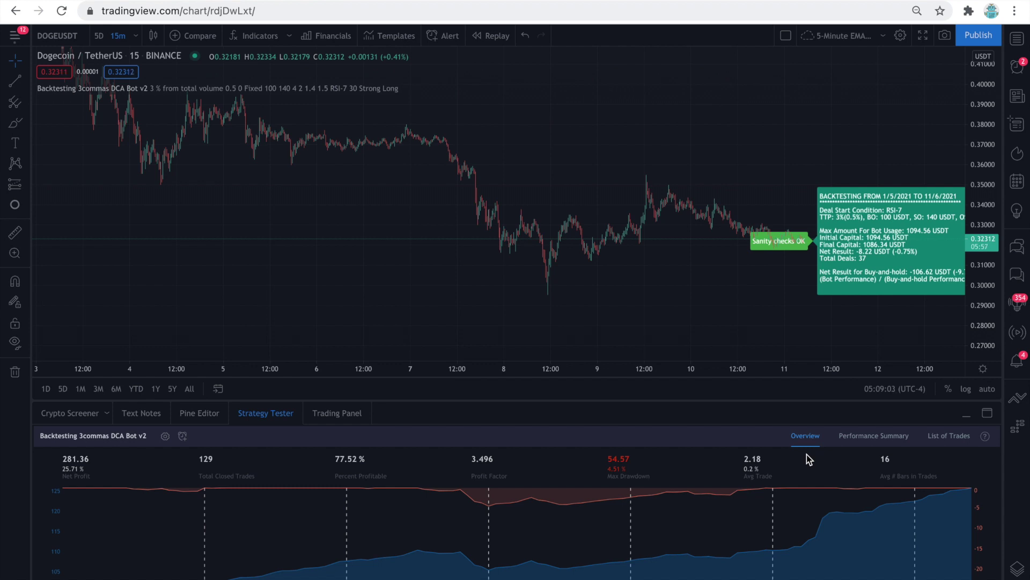
{"action": "left_click", "coordinate": [845, 439]}
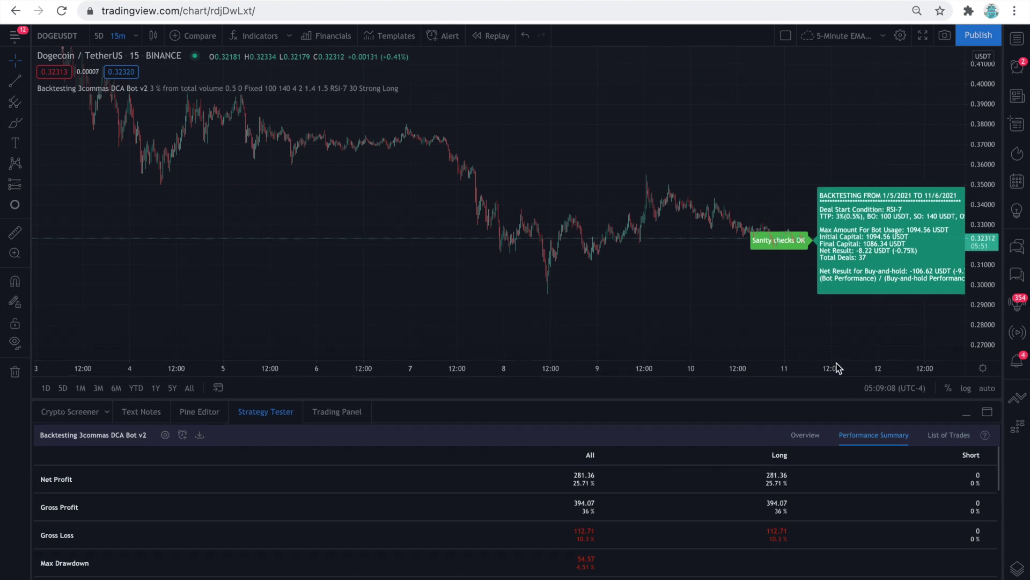
{"action": "left_click_drag", "start_coordinate": [839, 402], "coordinate": [829, 331]}
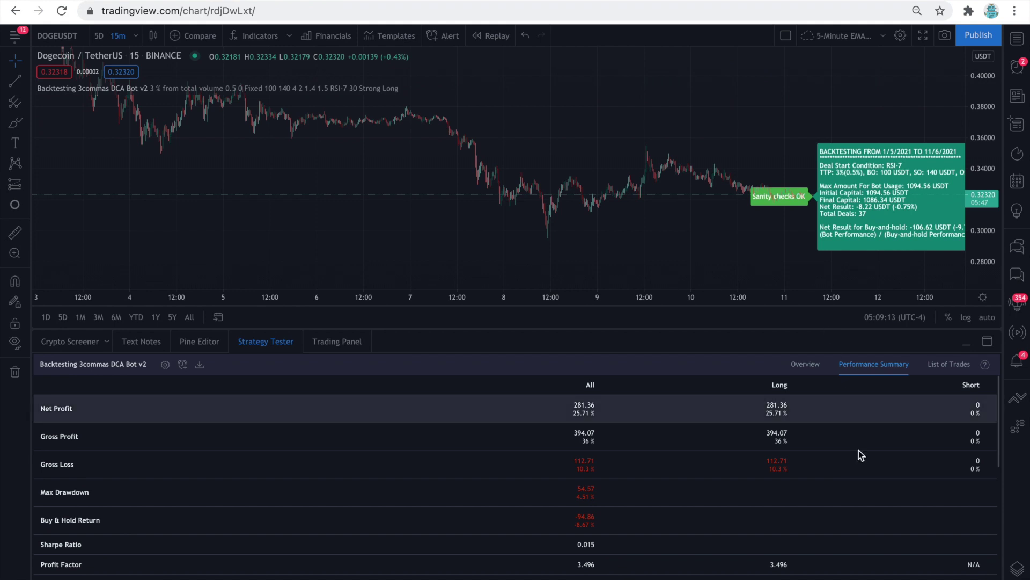
{"action": "scroll", "coordinate": [867, 493], "scroll_direction": "down", "scroll_amount": 2}
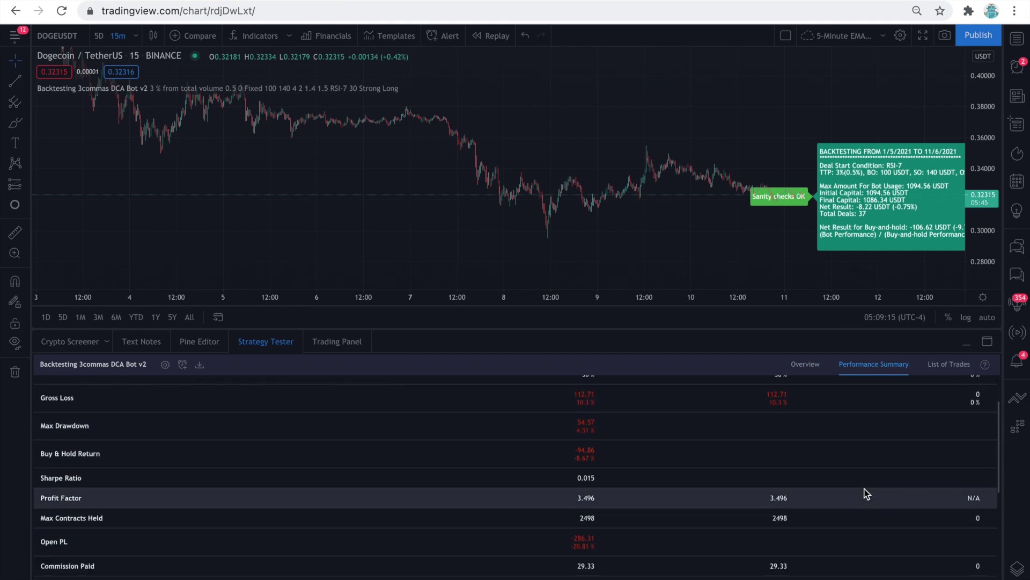
Review the List of Trades, then return to the backtest Overview equity curve.
{"action": "left_click", "coordinate": [940, 367]}
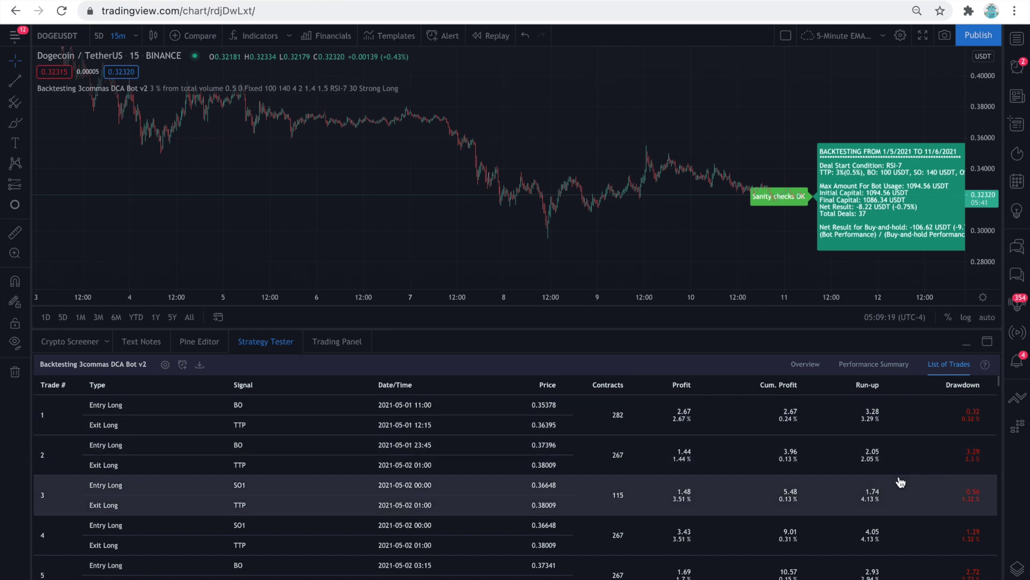
{"action": "scroll", "coordinate": [900, 482], "scroll_direction": "down", "scroll_amount": 4}
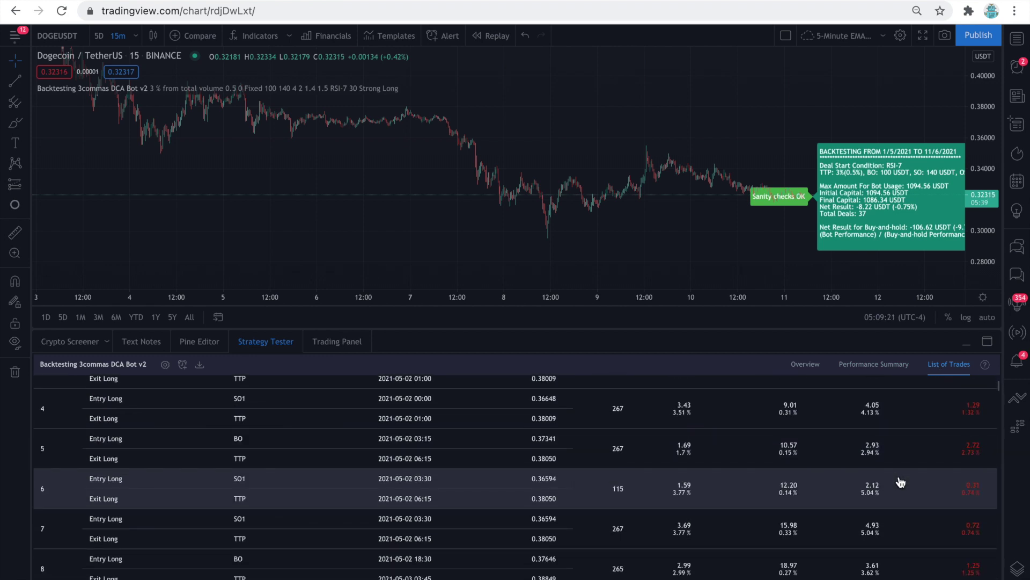
{"action": "scroll", "coordinate": [900, 482], "scroll_direction": "down", "scroll_amount": 2}
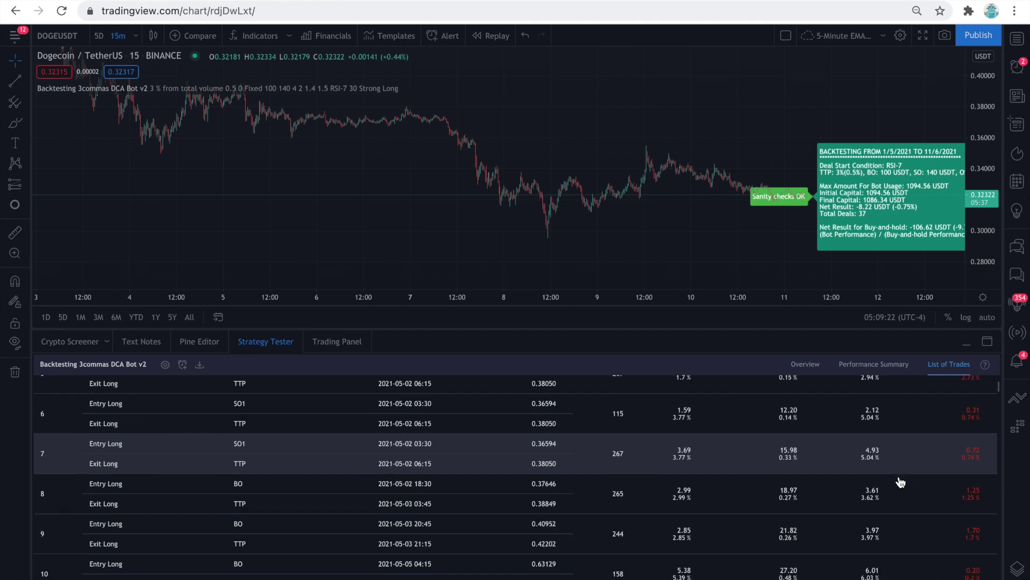
{"action": "scroll", "coordinate": [900, 482], "scroll_direction": "down", "scroll_amount": 2}
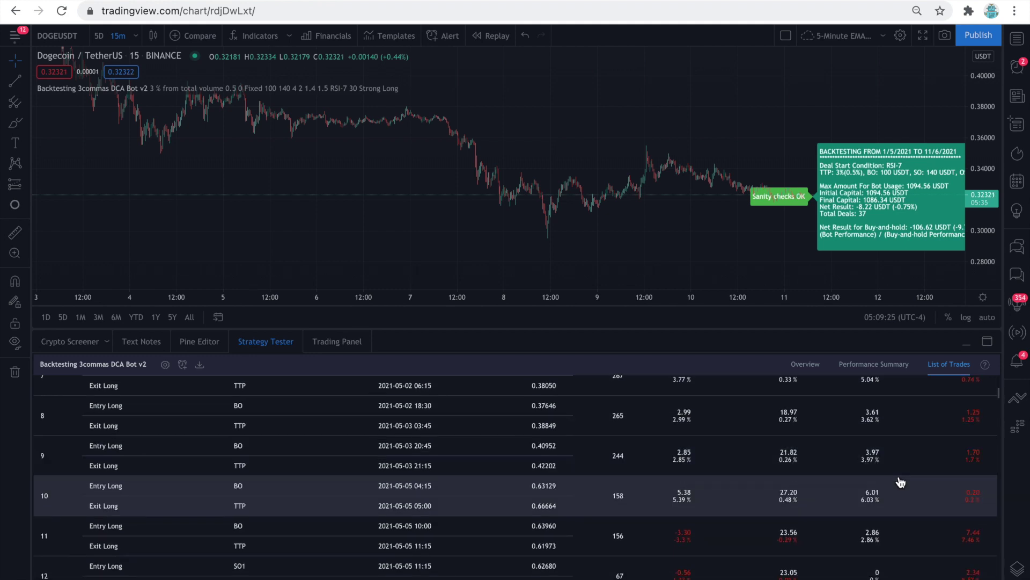
{"action": "scroll", "coordinate": [900, 482], "scroll_direction": "down", "scroll_amount": 2}
{"action": "scroll", "coordinate": [899, 481], "scroll_direction": "down", "scroll_amount": 1}
{"action": "scroll", "coordinate": [900, 482], "scroll_direction": "down", "scroll_amount": 1}
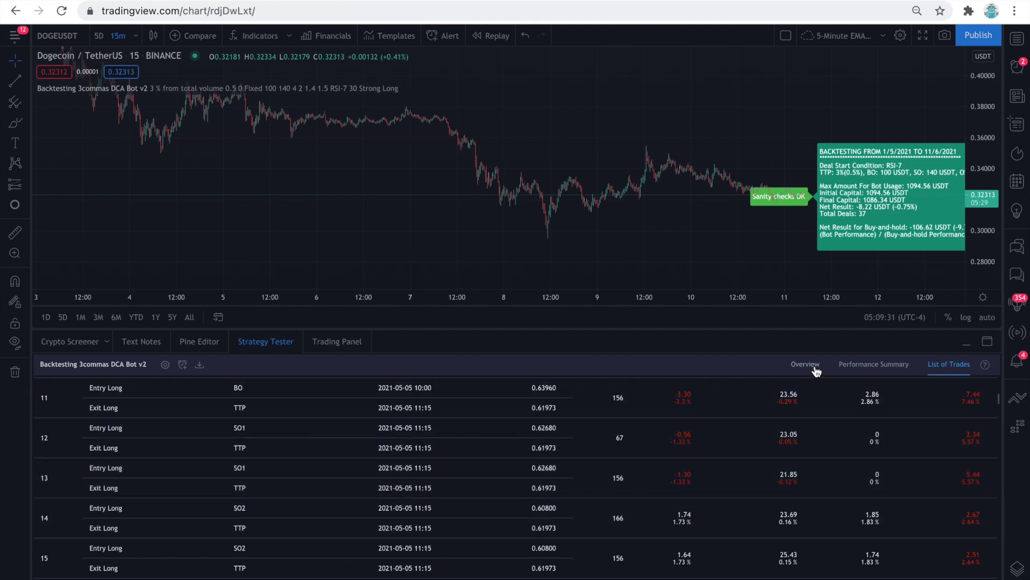
{"action": "left_click", "coordinate": [815, 368]}
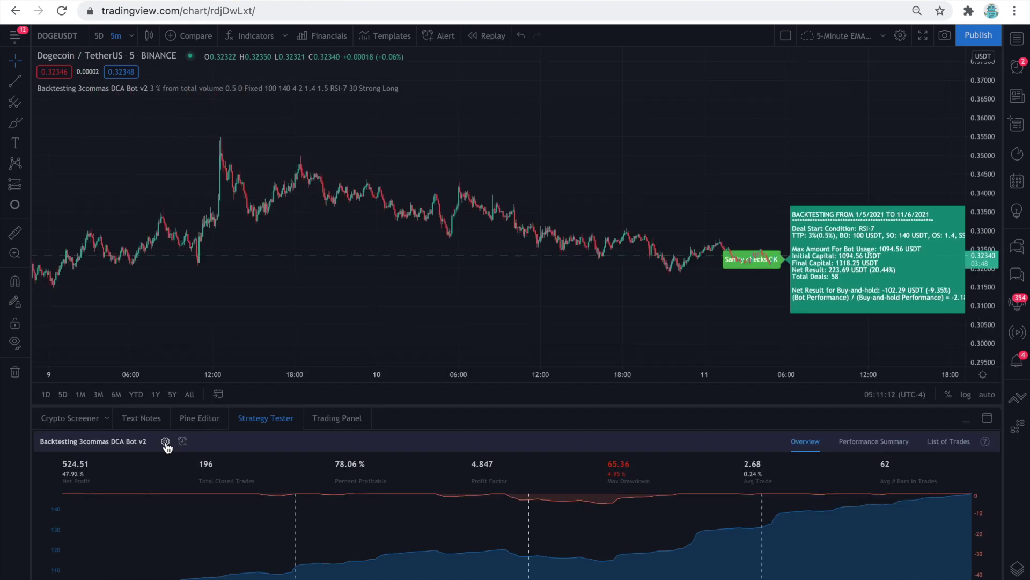
Open the Backtesting 3commas DCA Bot v2 strategy settings.
{"action": "left_click", "coordinate": [165, 441]}
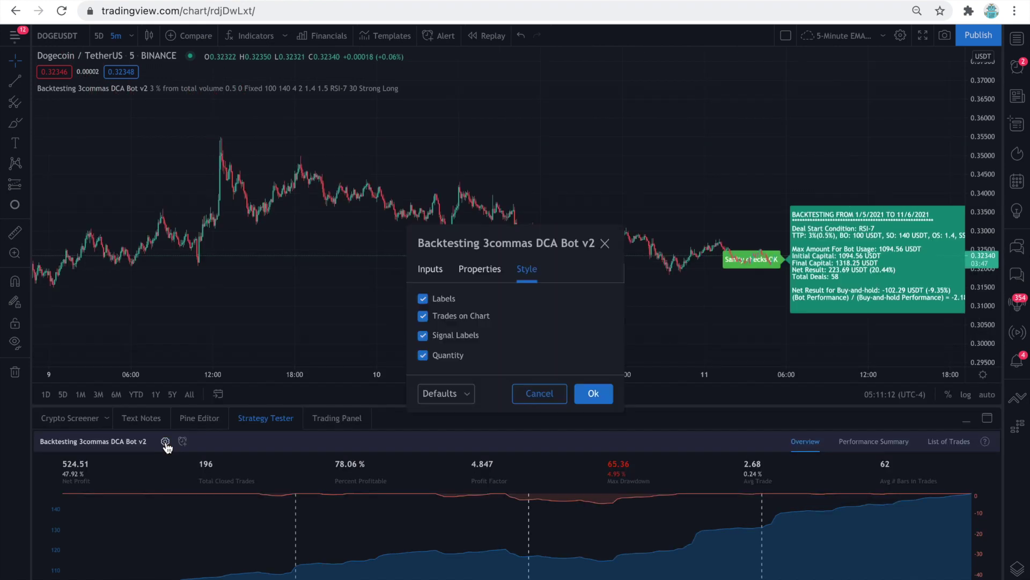
Set the strategy's initial capital and base currency USD in Properties.
{"action": "left_click", "coordinate": [476, 273]}
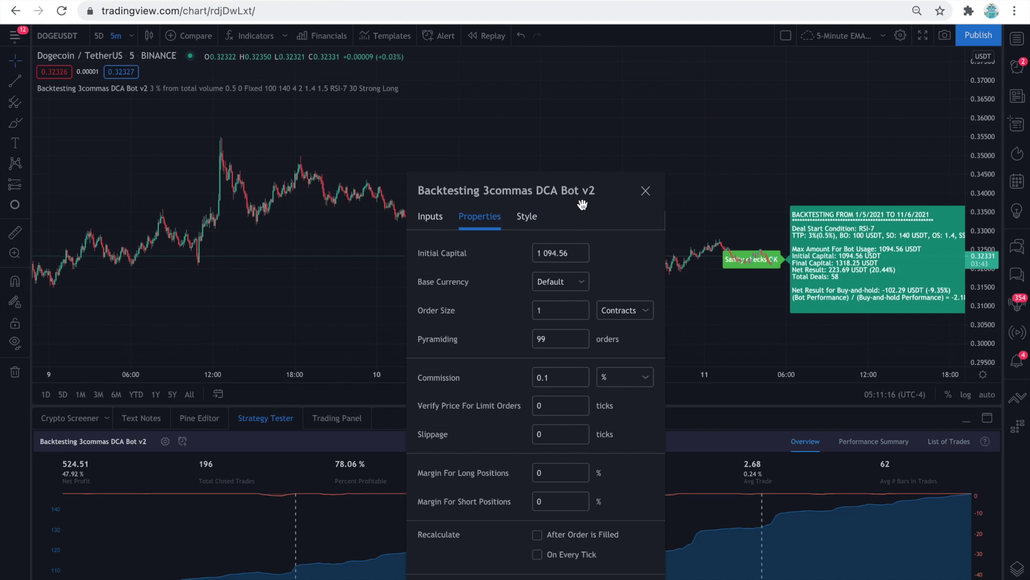
{"action": "left_click_drag", "start_coordinate": [583, 185], "coordinate": [586, 89]}
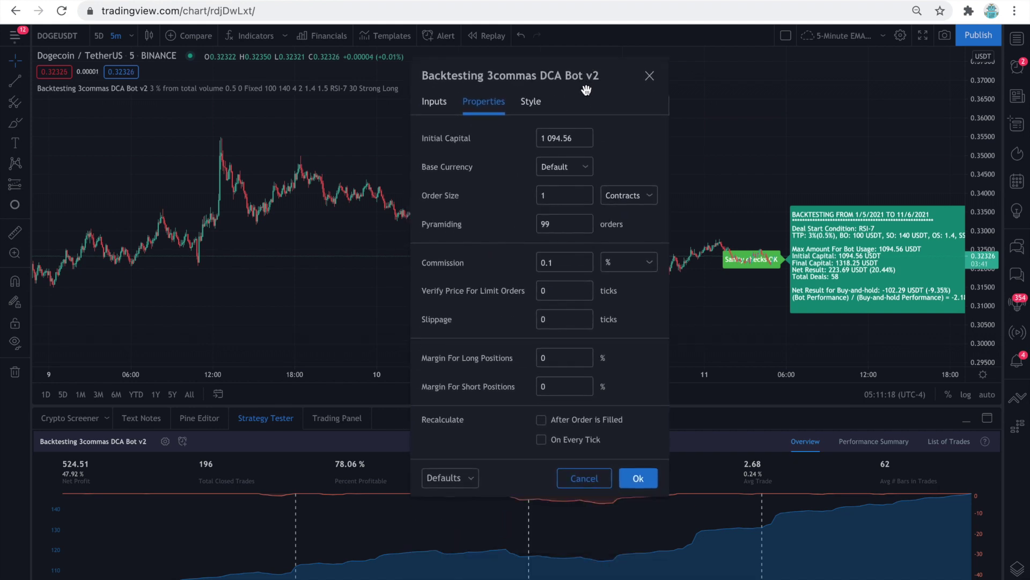
{"action": "double_click", "coordinate": [566, 141]}
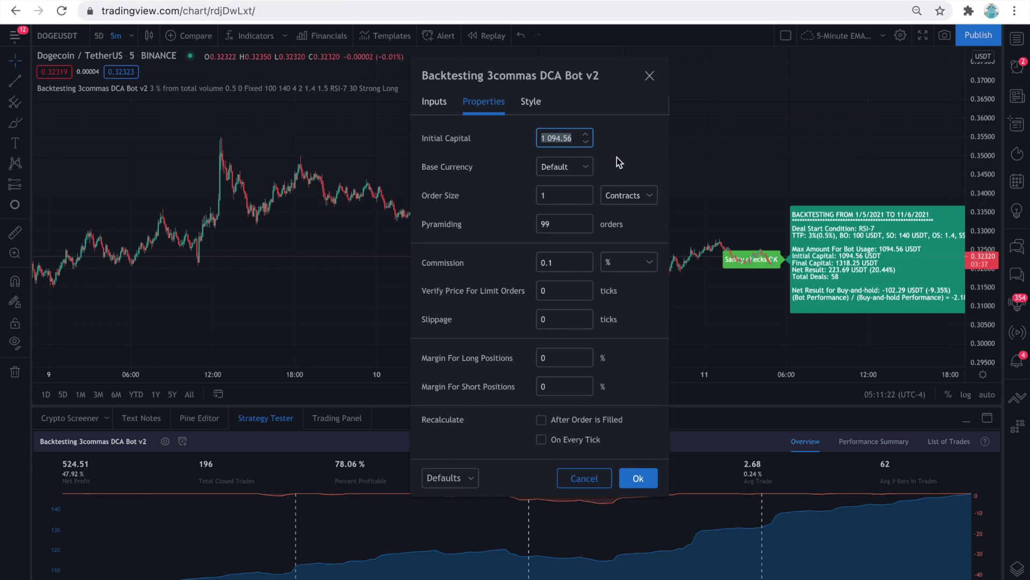
{"action": "type", "text": "25"}
{"action": "left_click", "coordinate": [572, 166]}
{"action": "left_click", "coordinate": [572, 166]}
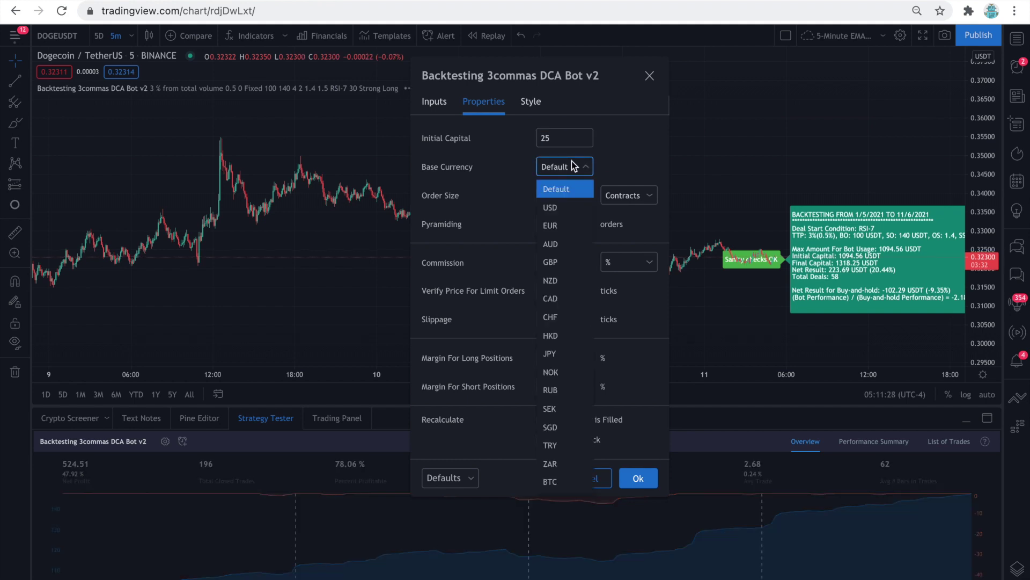
{"action": "left_click", "coordinate": [561, 204]}
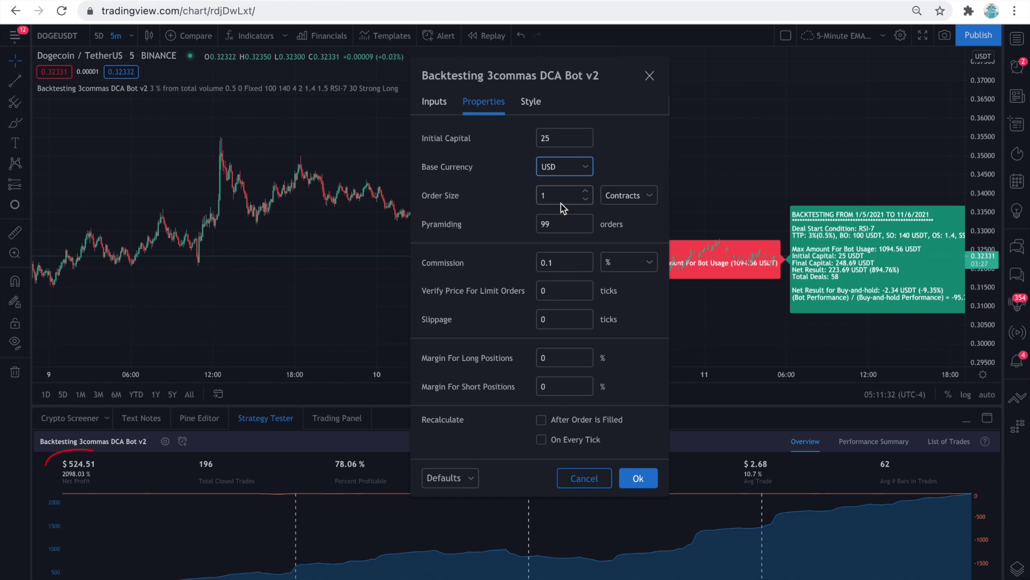
Set commission to 0.04% and apply the strategy properties.
{"action": "left_click", "coordinate": [562, 261]}
{"action": "key", "text": "BackSpace"}
{"action": "type", "text": "0"}
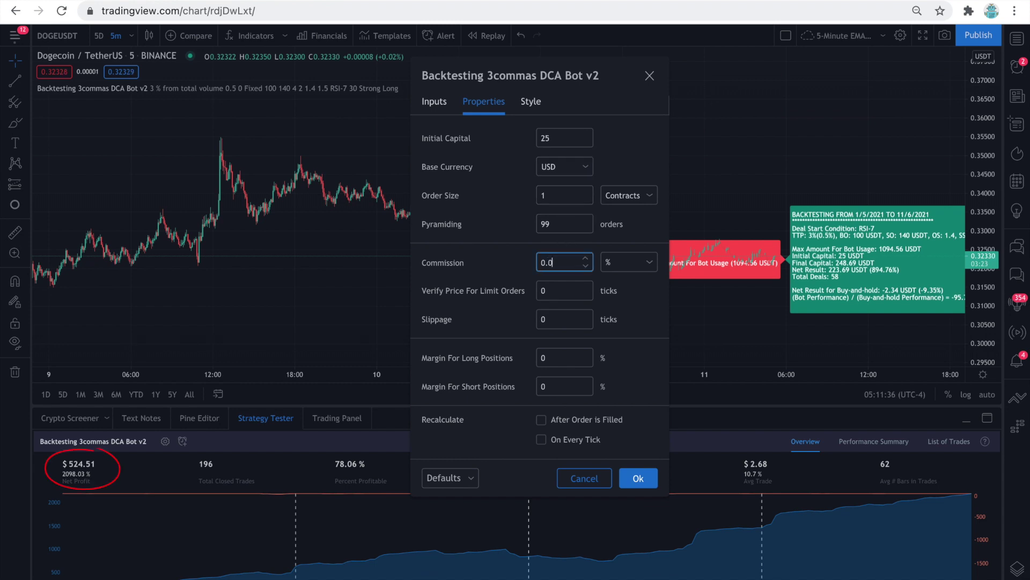
{"action": "type", "text": "4"}
{"action": "left_click", "coordinate": [638, 479]}
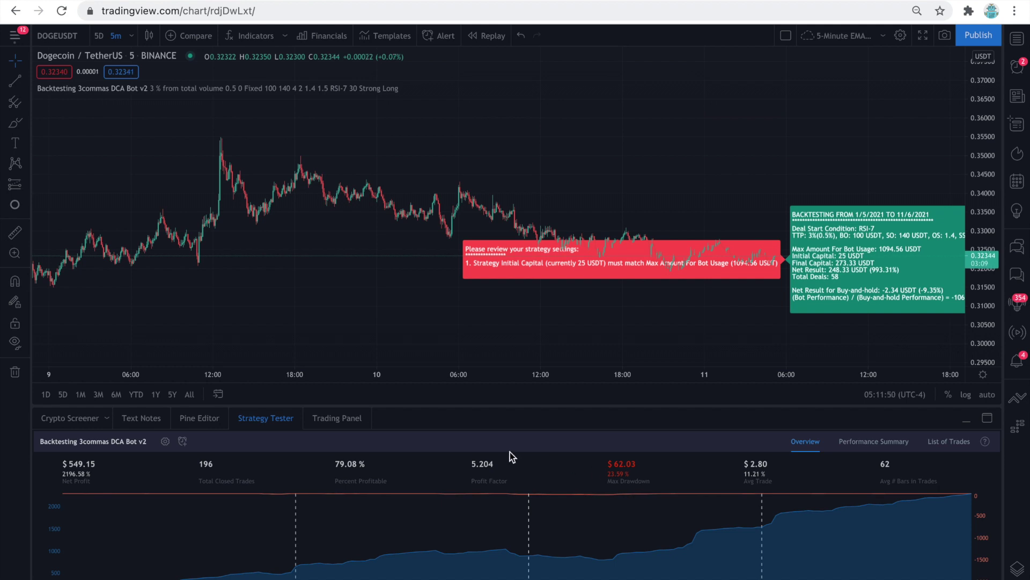
Hide the backtest labels from the chart via Style, then return to Properties and Inputs.
{"action": "left_click", "coordinate": [165, 442]}
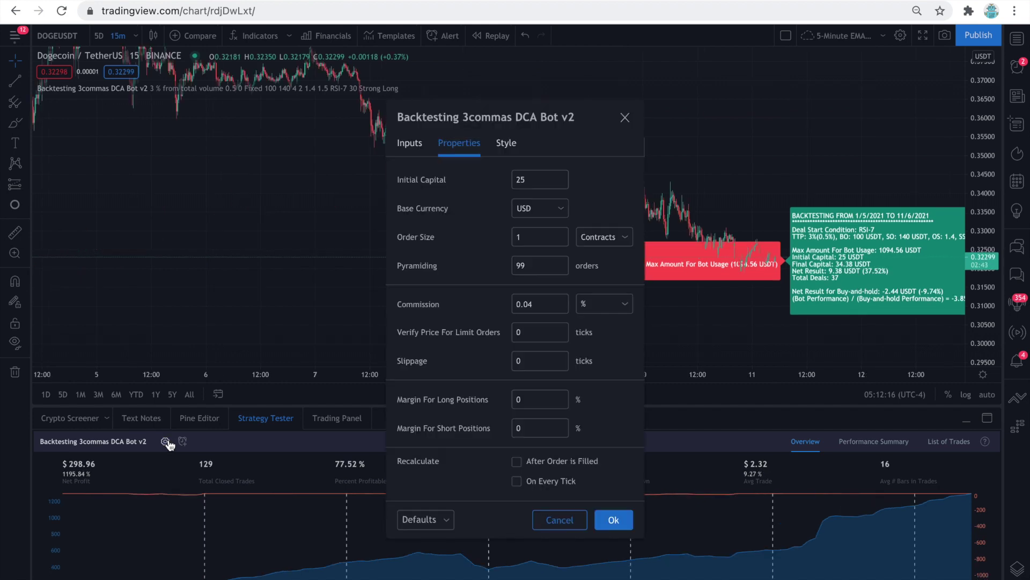
{"action": "left_click", "coordinate": [507, 145]}
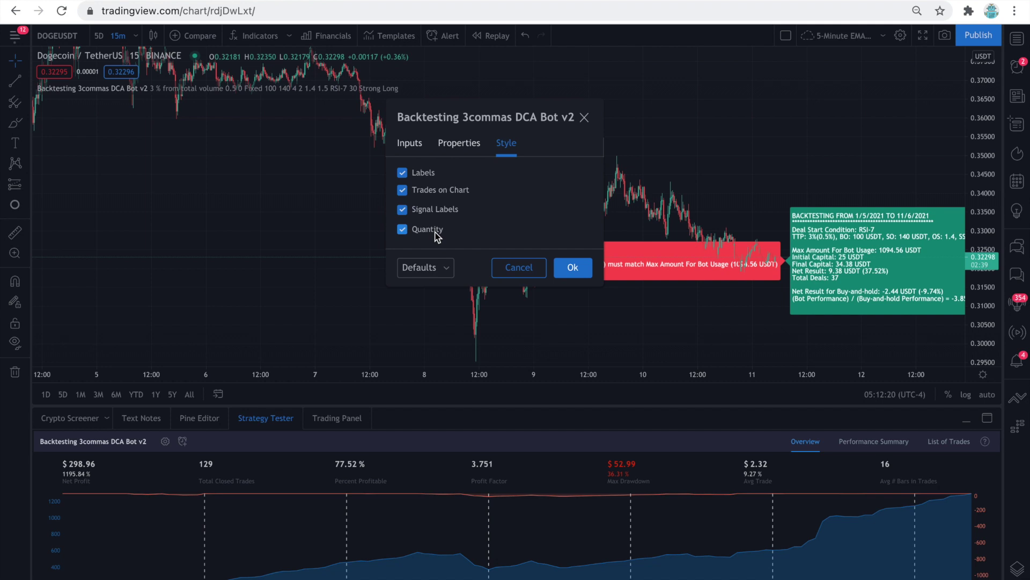
{"action": "left_click", "coordinate": [404, 190]}
{"action": "left_click", "coordinate": [402, 173]}
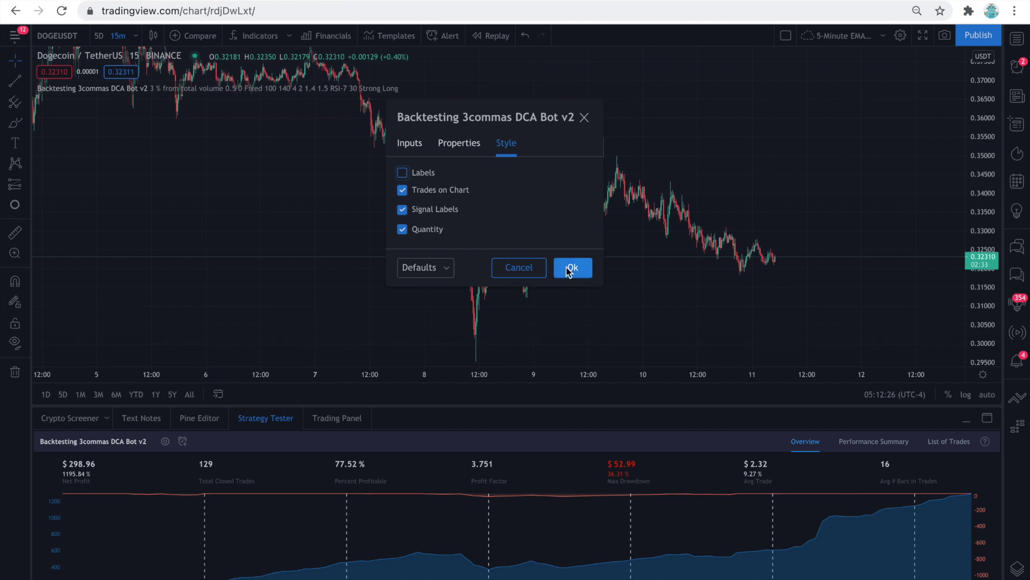
{"action": "left_click", "coordinate": [462, 145]}
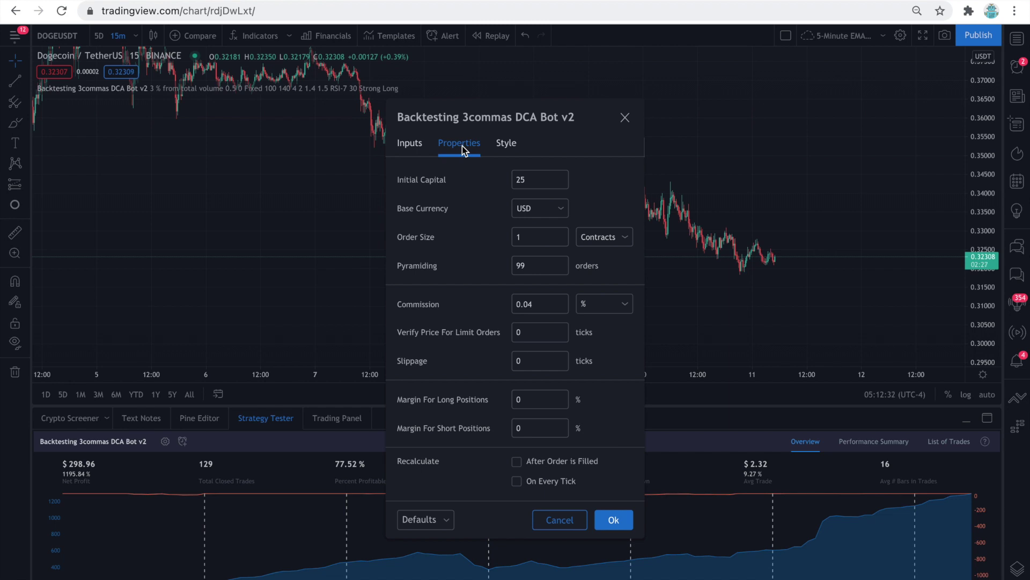
{"action": "left_click", "coordinate": [410, 143]}
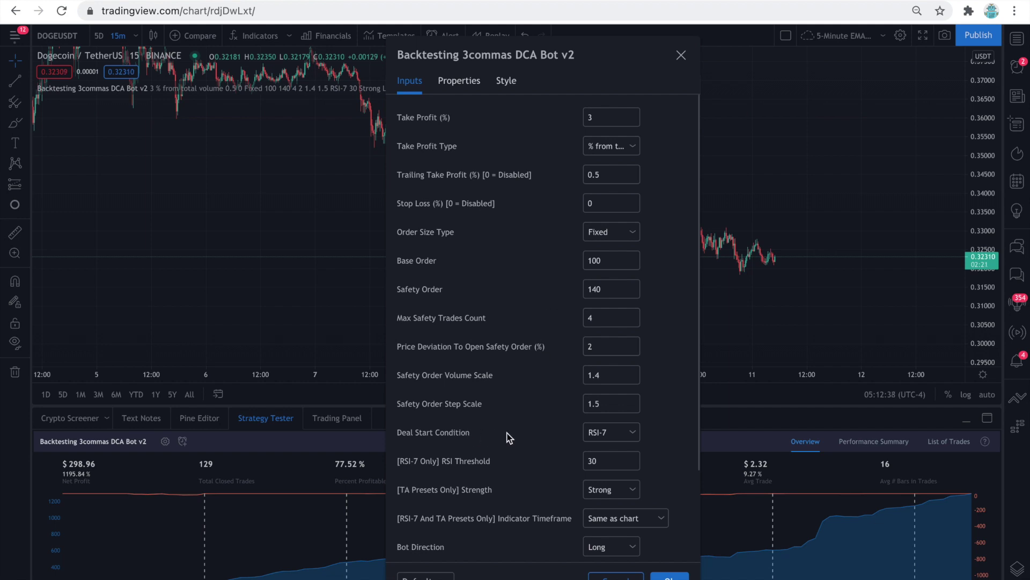
Set Deal Start Condition to Start ASAP and Take Profit 0.35% from total volume.
{"action": "left_click", "coordinate": [609, 433]}
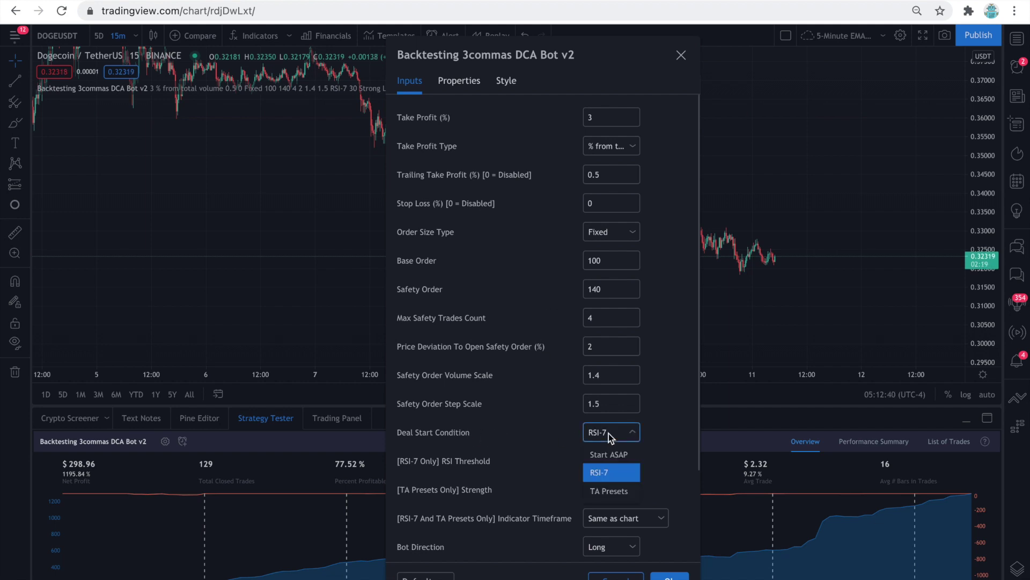
{"action": "left_click", "coordinate": [611, 454]}
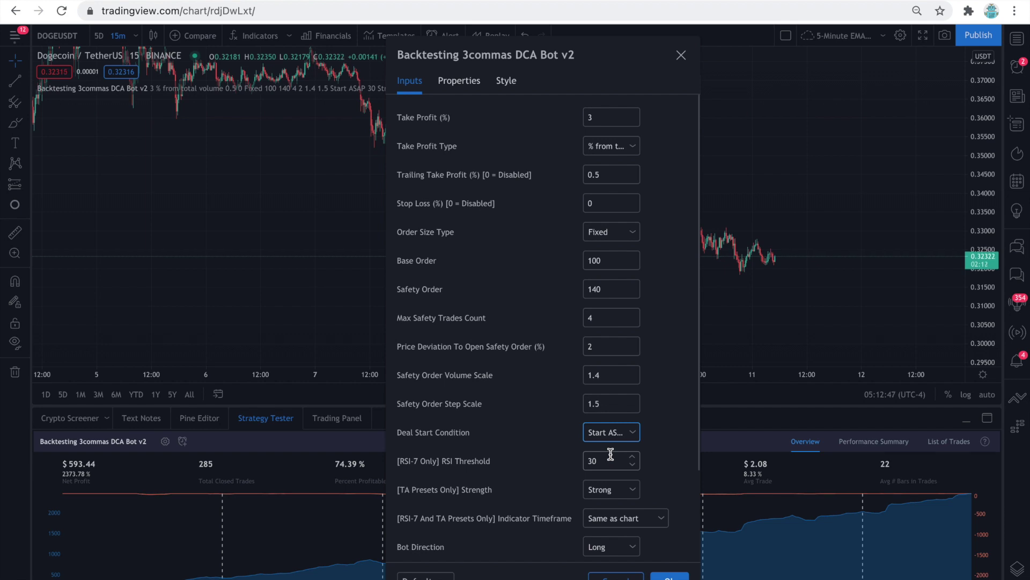
{"action": "left_click", "coordinate": [609, 118]}
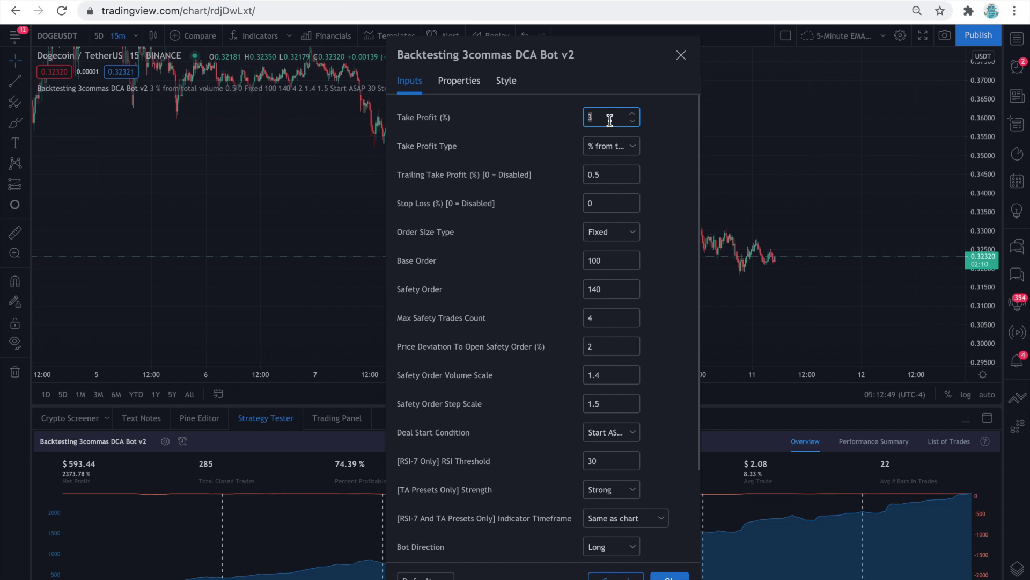
{"action": "type", "text": "0.35"}
{"action": "left_click", "coordinate": [613, 148]}
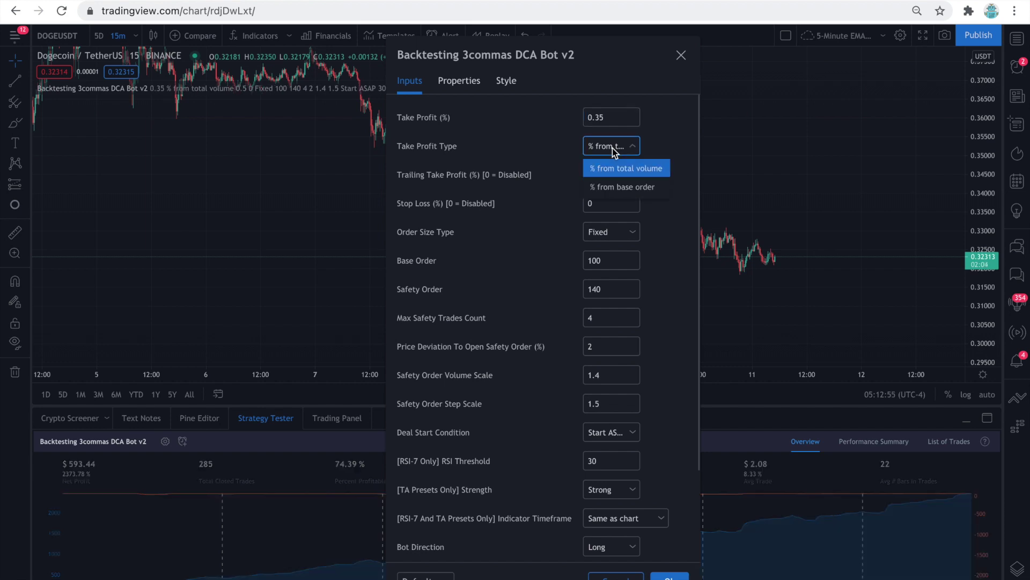
{"action": "left_click", "coordinate": [618, 168]}
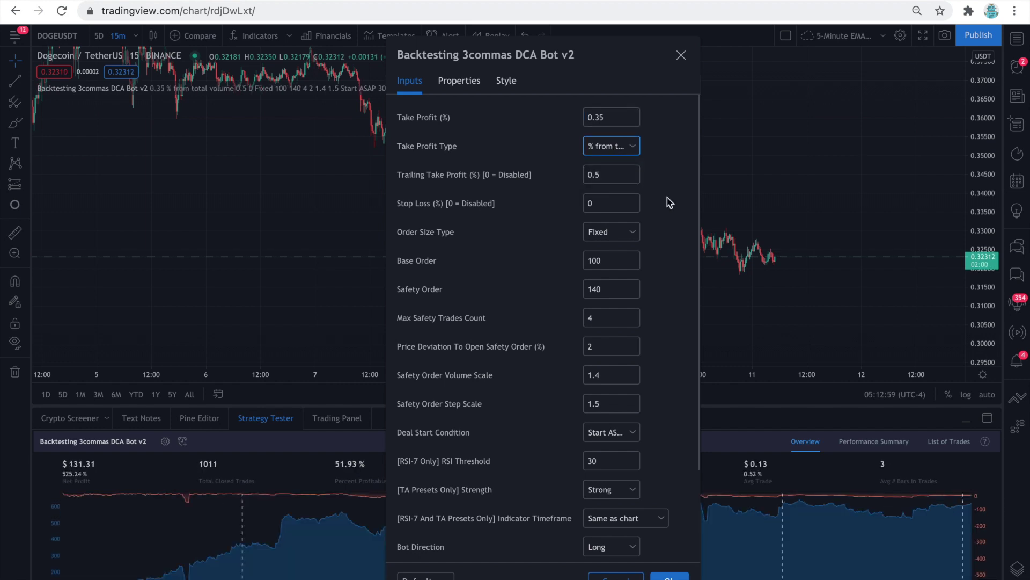
{"action": "scroll", "coordinate": [667, 198], "scroll_direction": "down", "scroll_amount": 3}
{"action": "scroll", "coordinate": [667, 198], "scroll_direction": "down", "scroll_amount": 2}
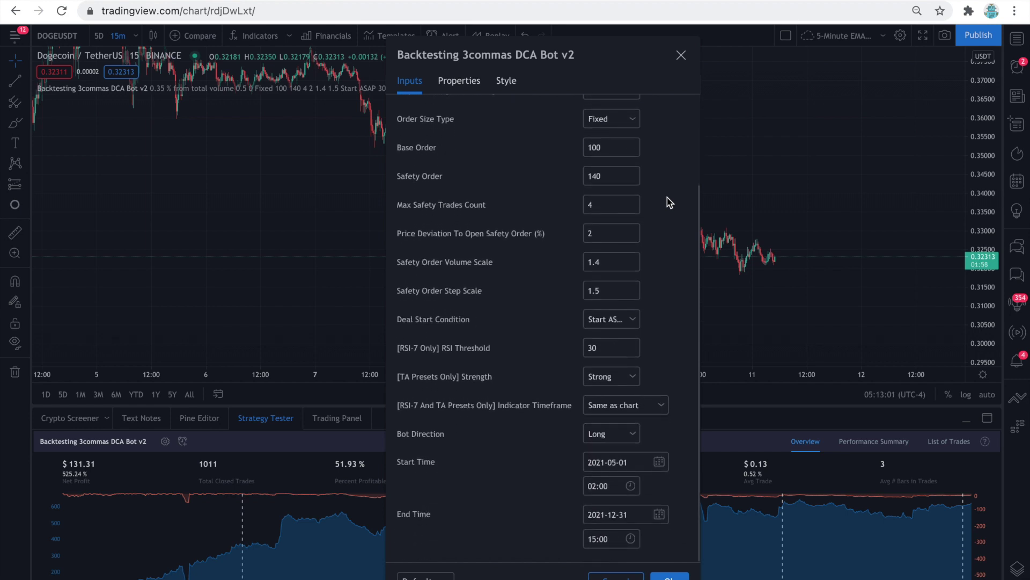
Change the backtest Start Time to 2021-02-01, then go to the 3Commas bot page.
{"action": "left_click", "coordinate": [662, 463]}
{"action": "double_click", "coordinate": [617, 463]}
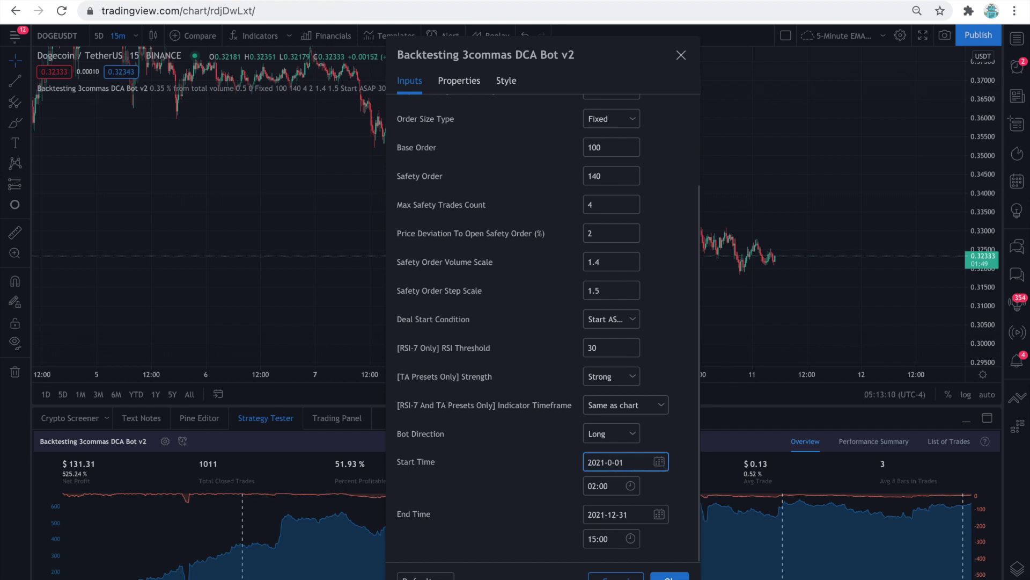
{"action": "type", "text": "101"}
{"action": "left_click", "coordinate": [634, 514]}
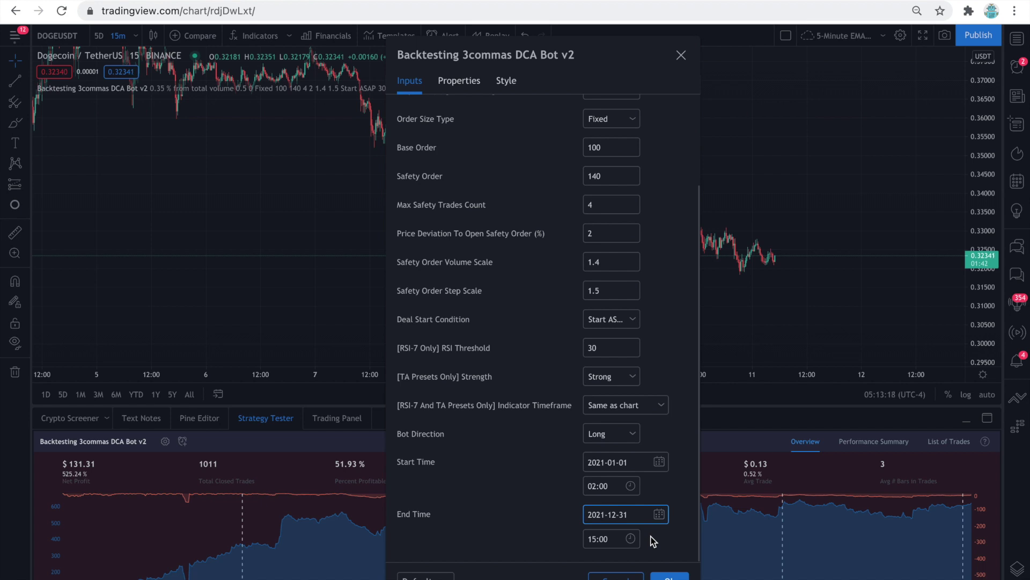
{"action": "left_click", "coordinate": [628, 466]}
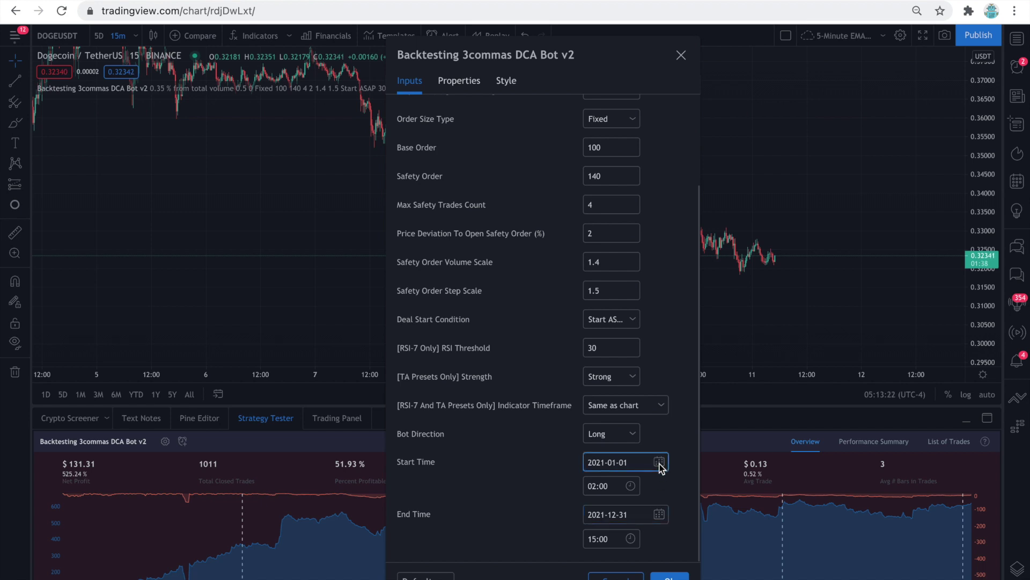
{"action": "key", "text": "BackSpace"}
{"action": "type", "text": "2"}
{"action": "left_click", "coordinate": [616, 462]}
{"action": "key", "text": "BackSpace"}
{"action": "type", "text": "2"}
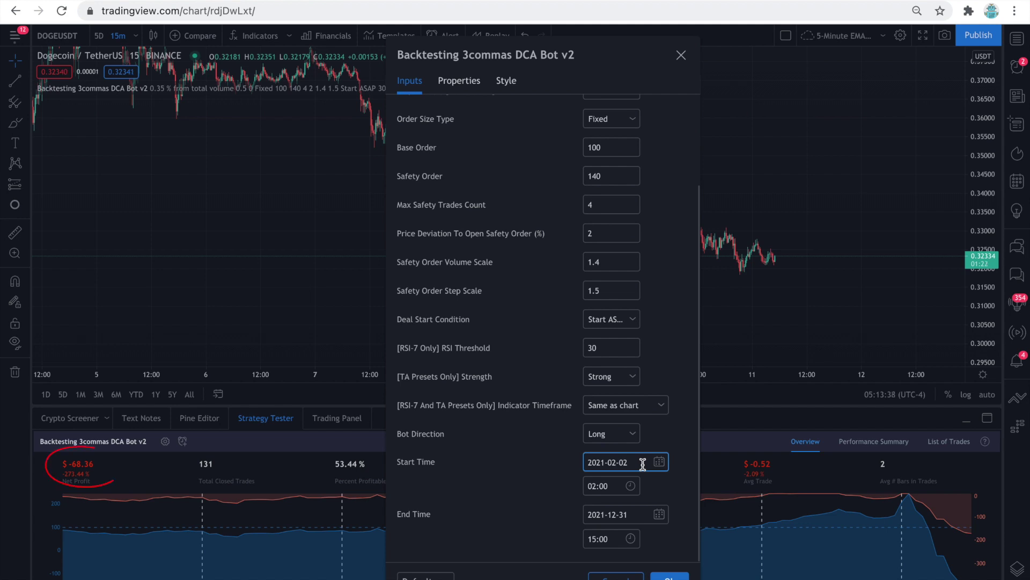
{"action": "left_click", "coordinate": [643, 464]}
{"action": "key", "text": "BackSpace"}
{"action": "type", "text": "1"}
{"action": "scroll", "coordinate": [637, 465], "scroll_direction": "up", "scroll_amount": 3}
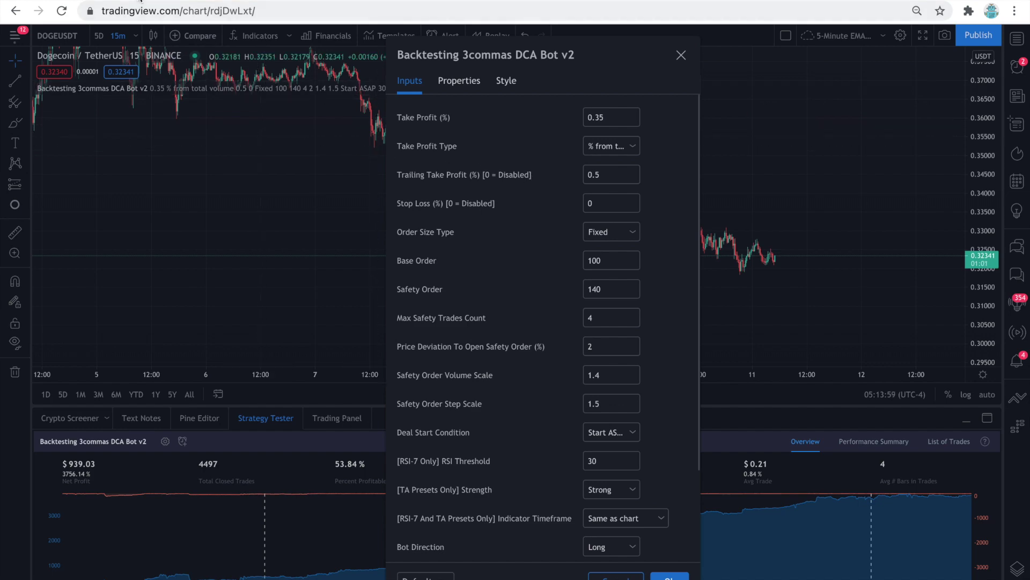
{"action": "left_click", "coordinate": [142, 2]}
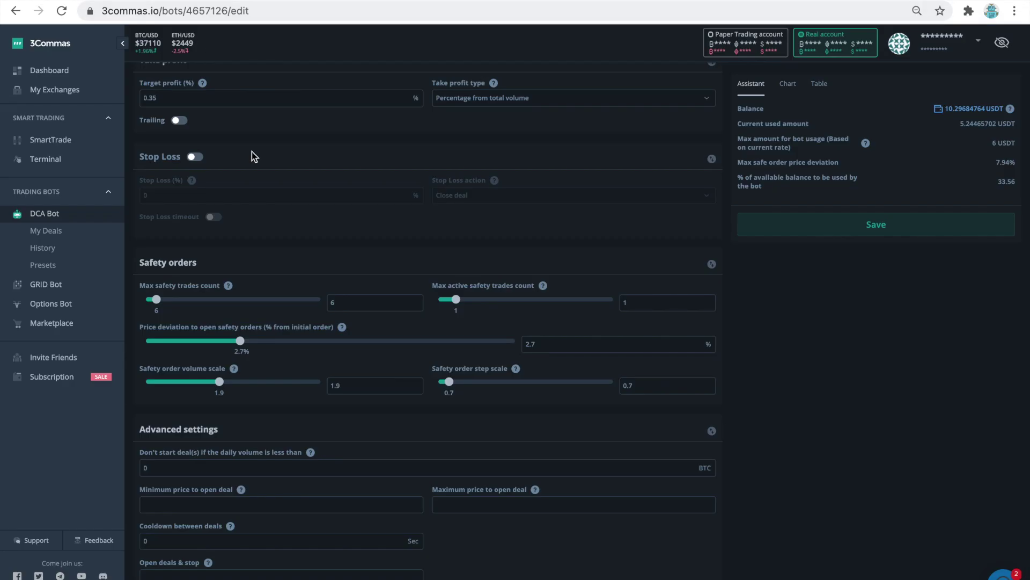
{"action": "scroll", "coordinate": [252, 151], "scroll_direction": "up", "scroll_amount": 3}
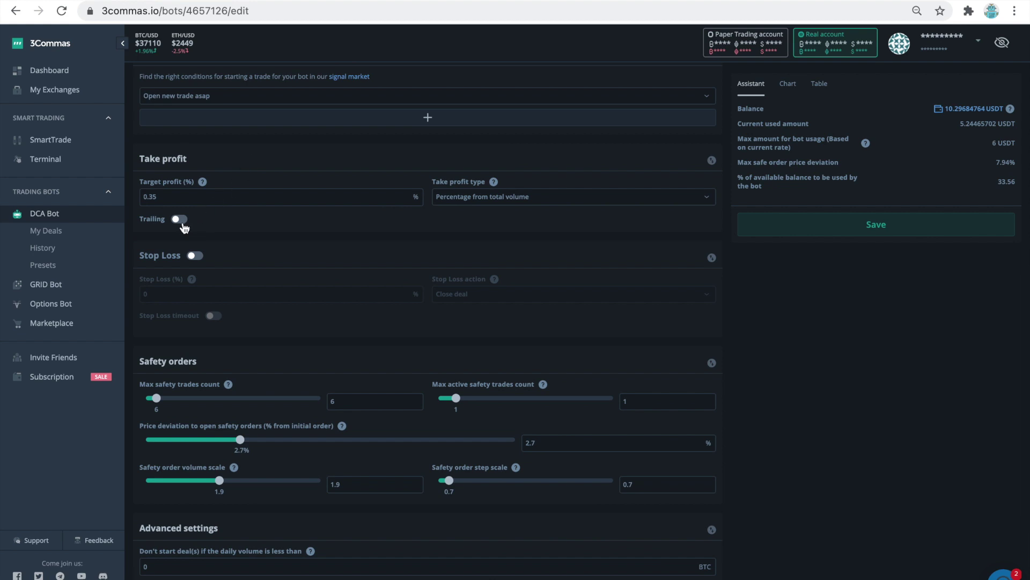
Toggle the 3Commas bot's trailing take profit on and back off.
{"action": "left_click", "coordinate": [179, 219]}
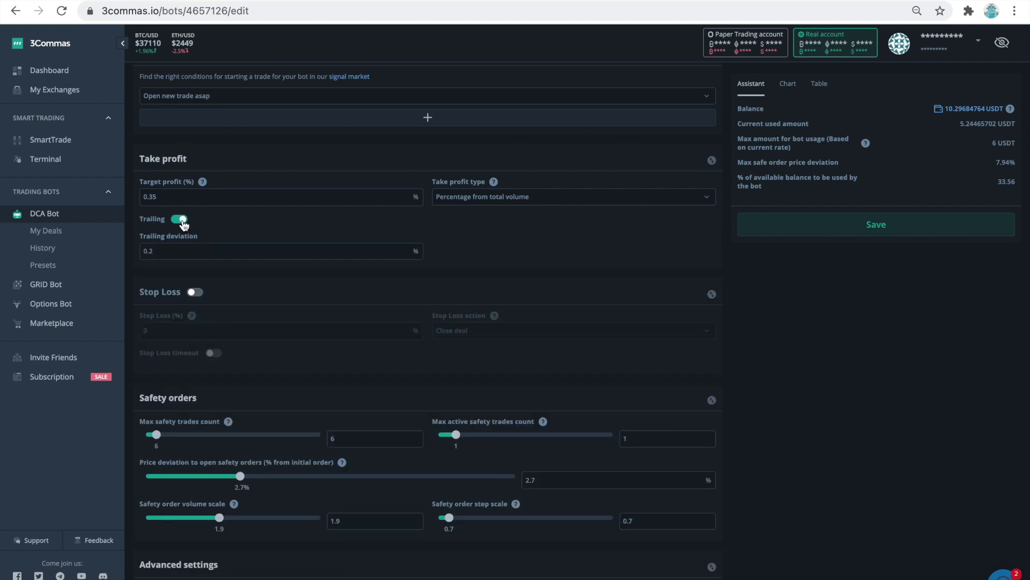
{"action": "left_click", "coordinate": [179, 219]}
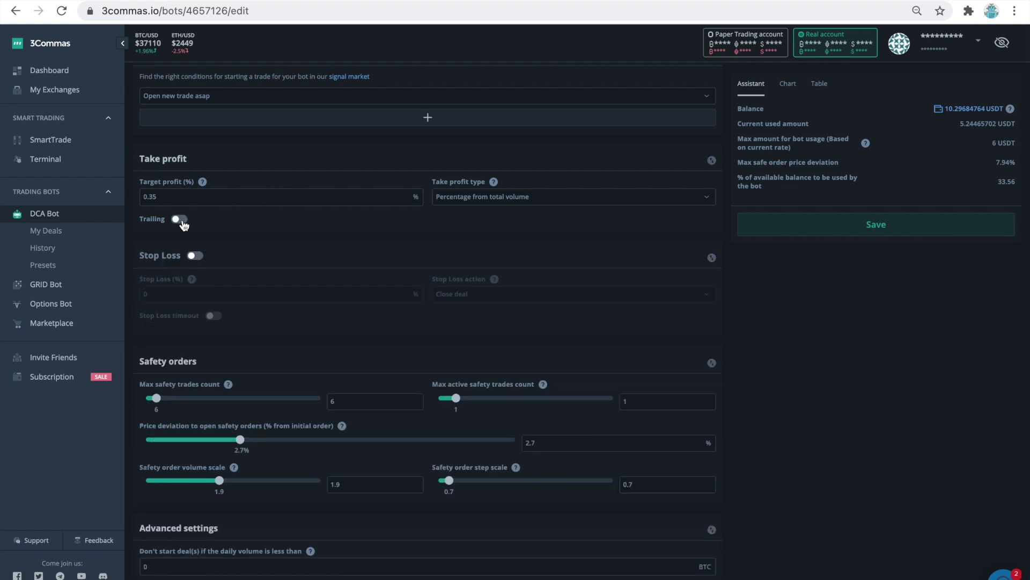
Review Trailing Take Profit and Stop Loss, keeping order size type Fixed.
{"action": "left_click", "coordinate": [245, 3]}
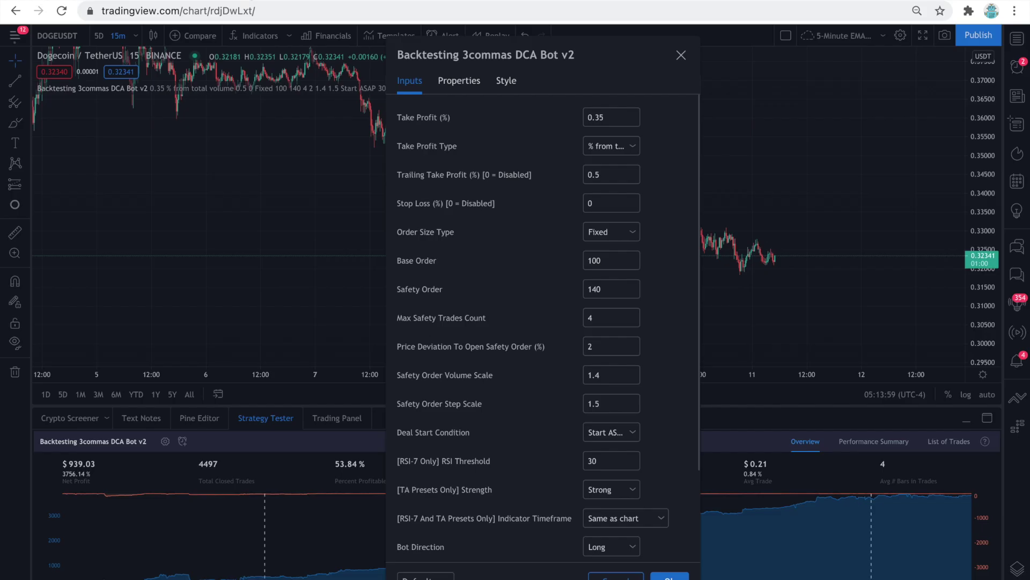
{"action": "double_click", "coordinate": [610, 175]}
{"action": "type", "text": "0"}
{"action": "left_click", "coordinate": [608, 203]}
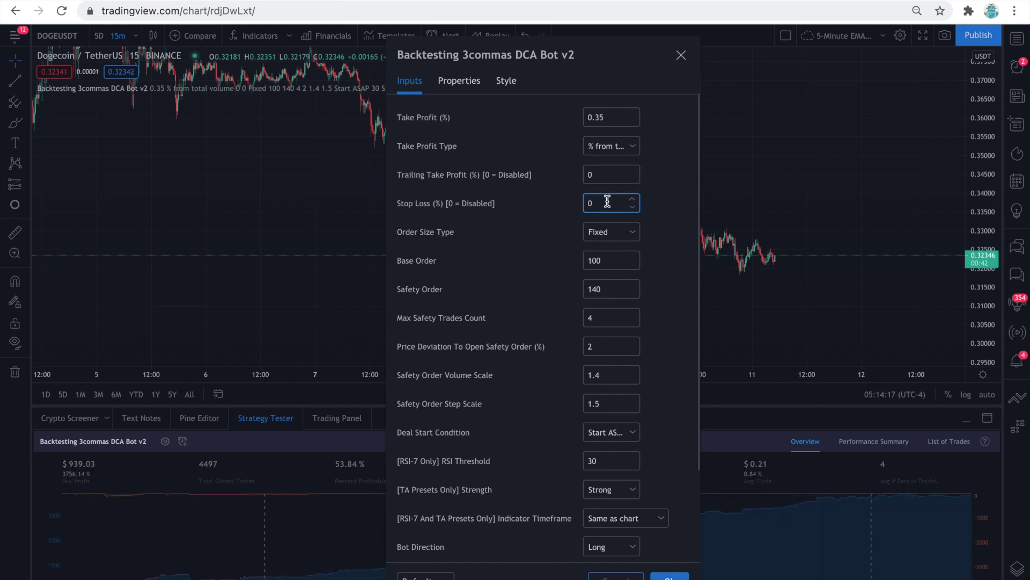
{"action": "left_click", "coordinate": [612, 234]}
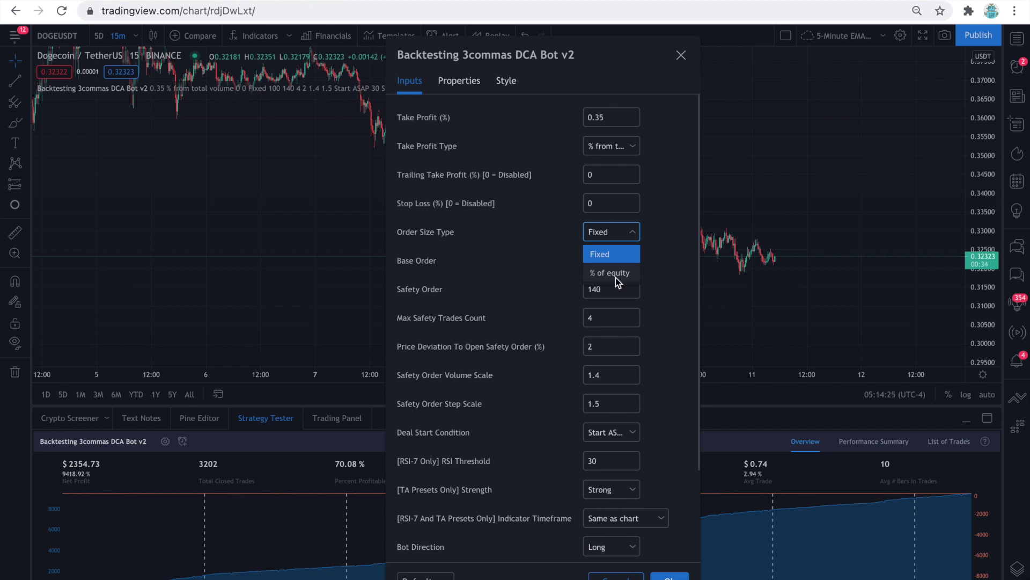
{"action": "left_click", "coordinate": [614, 232]}
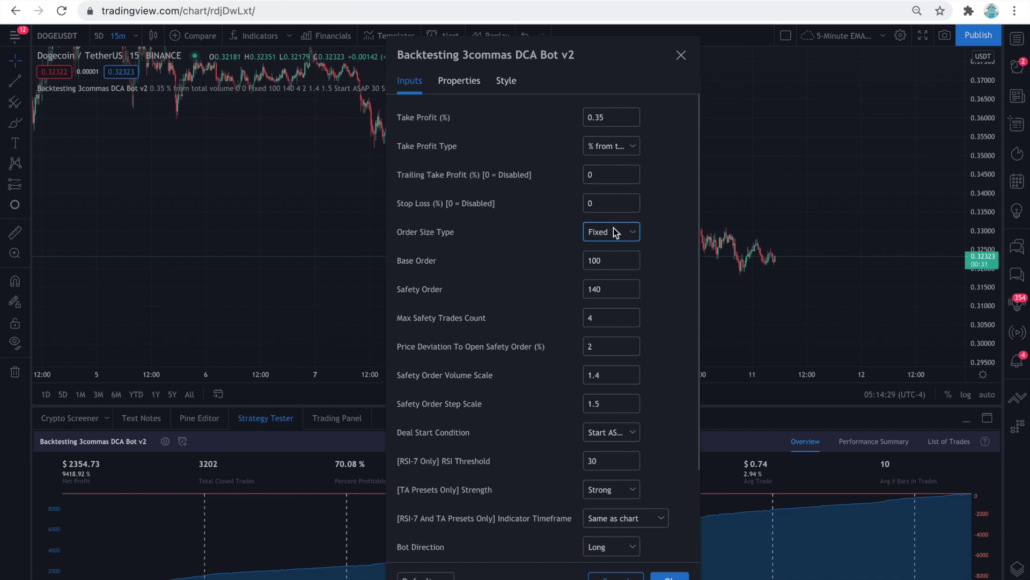
Set Base Order 5, Safety Order 5, Max Safety Trades 6 and Price Deviation 2.7.
{"action": "double_click", "coordinate": [610, 260]}
{"action": "type", "text": "5"}
{"action": "double_click", "coordinate": [610, 290]}
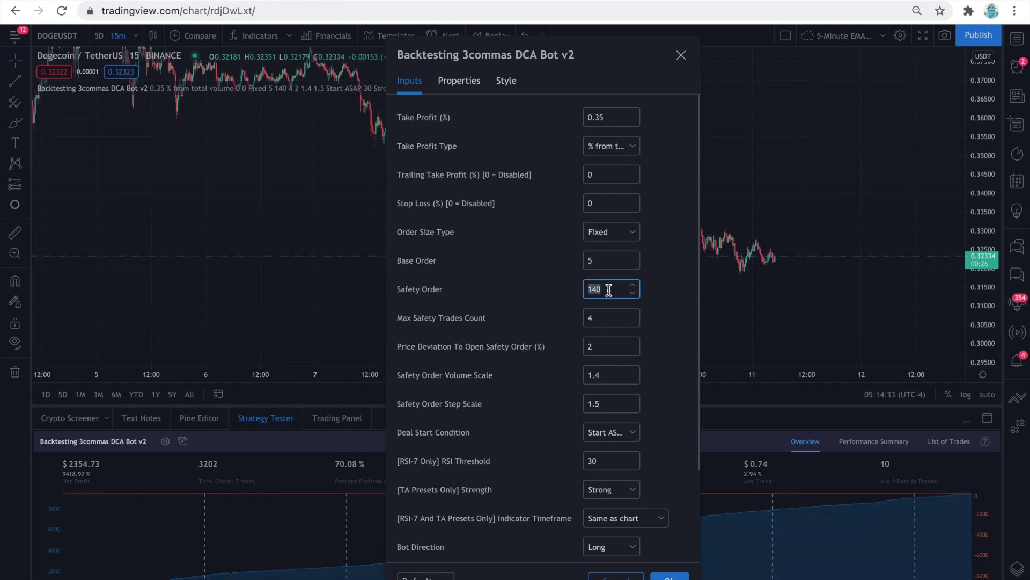
{"action": "type", "text": "5"}
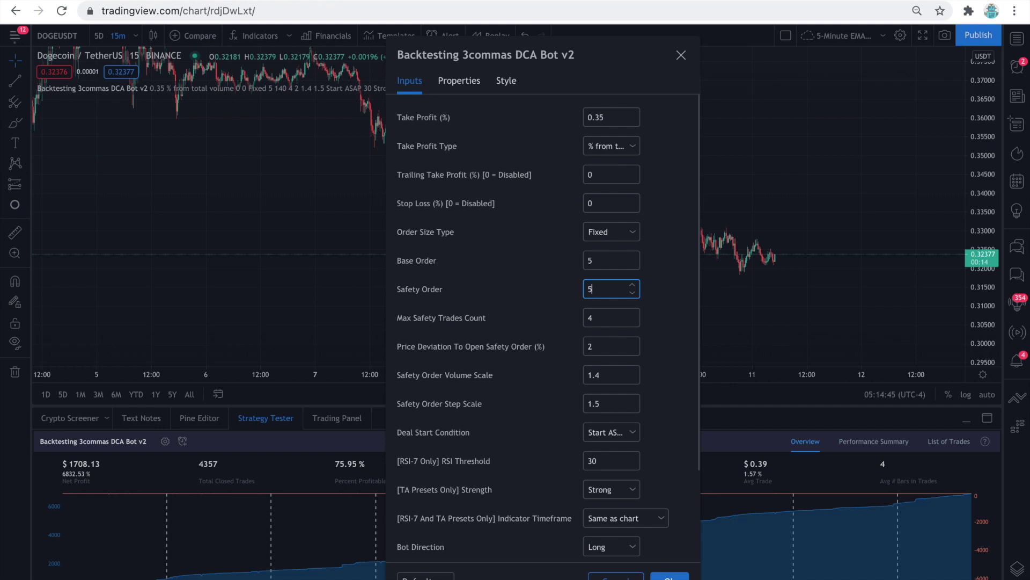
{"action": "left_click", "coordinate": [604, 318]}
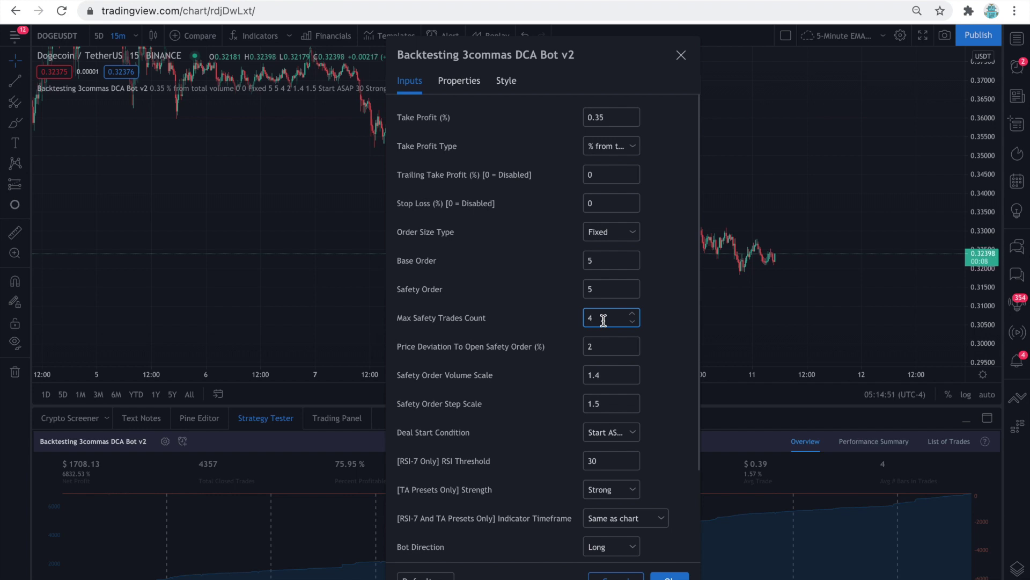
{"action": "double_click", "coordinate": [588, 319]}
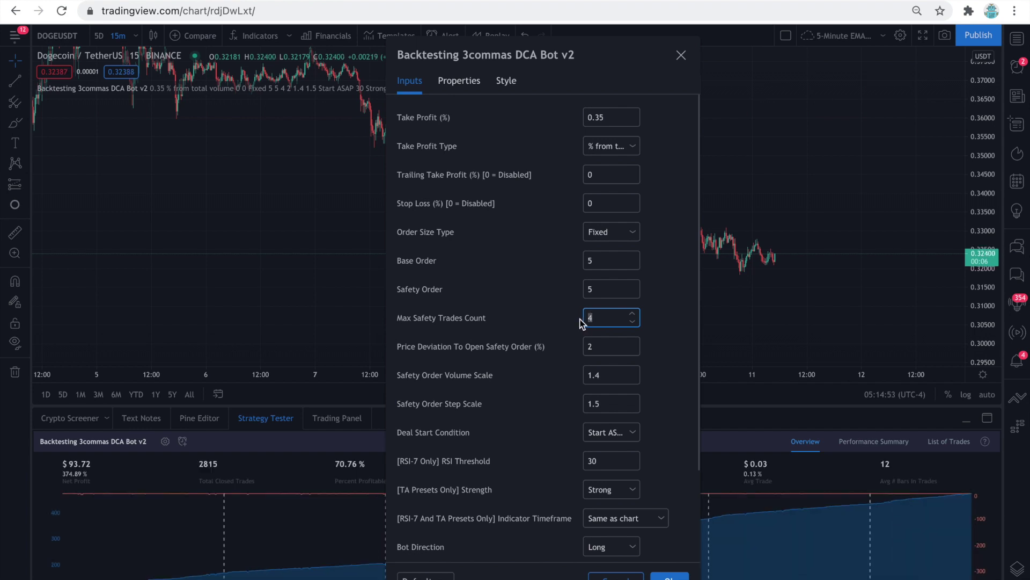
{"action": "type", "text": "6"}
{"action": "left_click", "coordinate": [607, 346]}
{"action": "type", "text": "."}
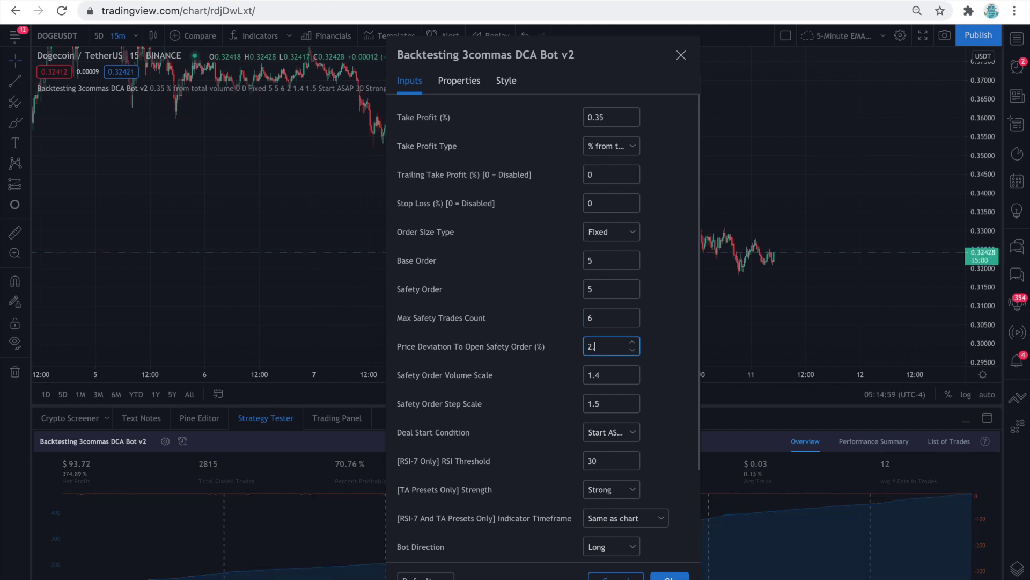
{"action": "type", "text": "7"}
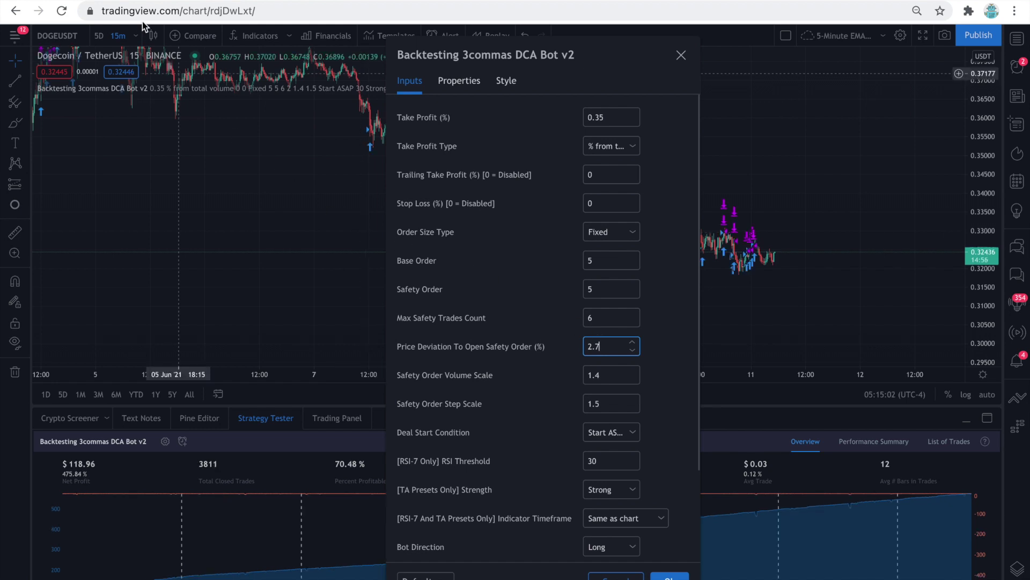
{"action": "key", "text": "ctrl+Tab"}
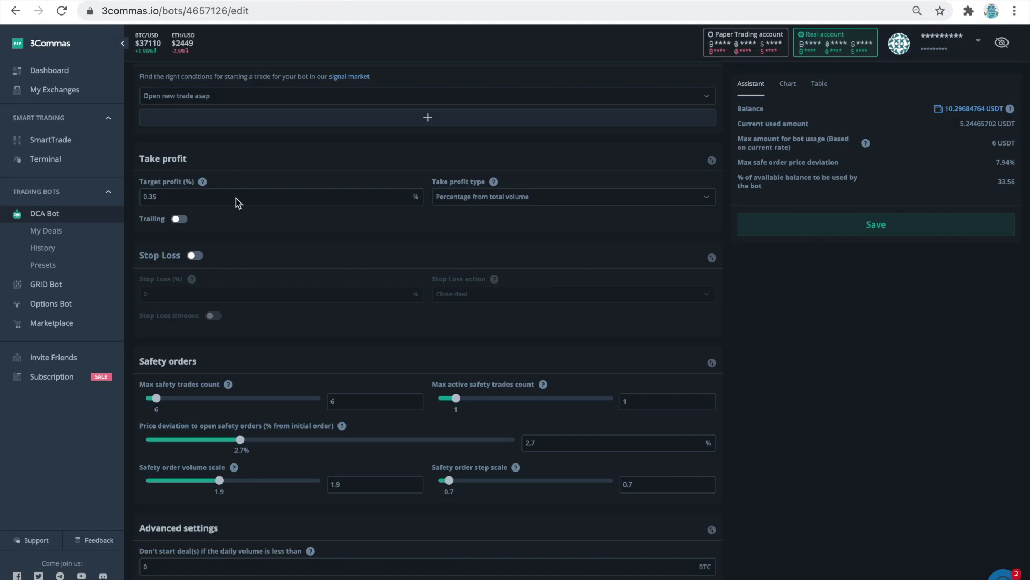
{"action": "scroll", "coordinate": [238, 208], "scroll_direction": "down", "scroll_amount": 3}
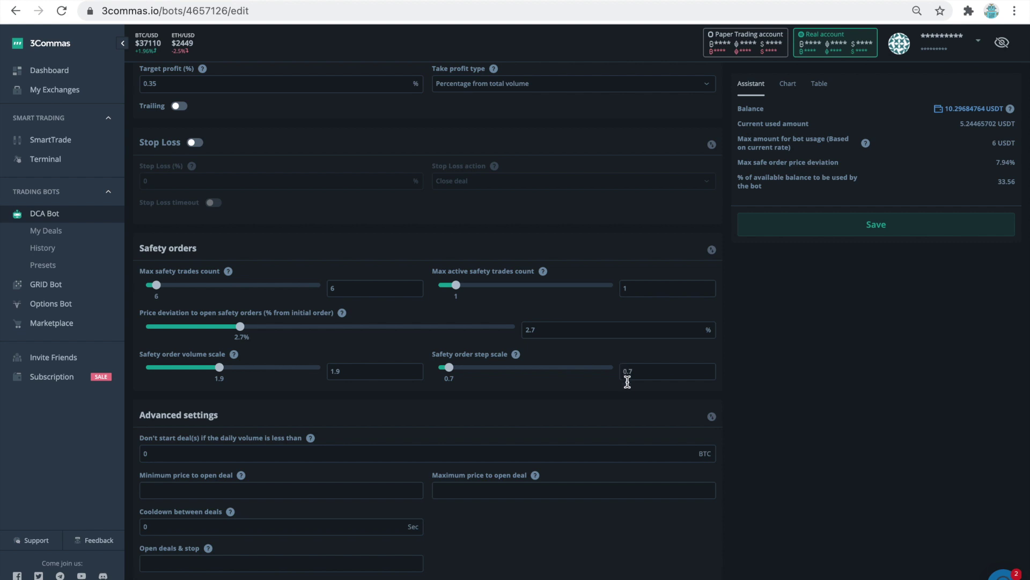
Return from the 3Commas safety order settings to the TradingView inputs.
{"action": "left_click", "coordinate": [268, 2]}
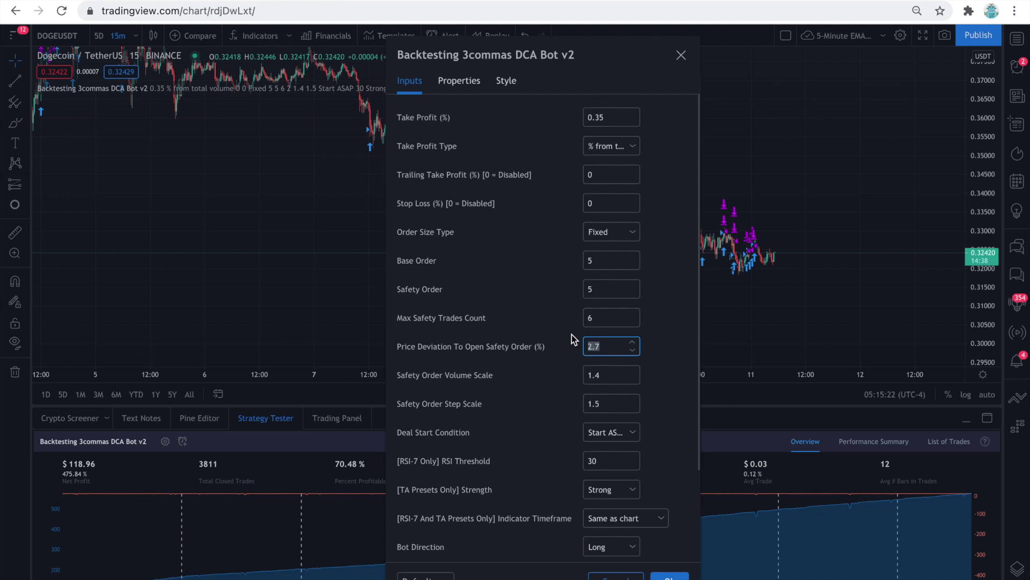
Set Safety Order Volume Scale 1.9 and Step Scale 0.7 and apply the inputs.
{"action": "double_click", "coordinate": [616, 376]}
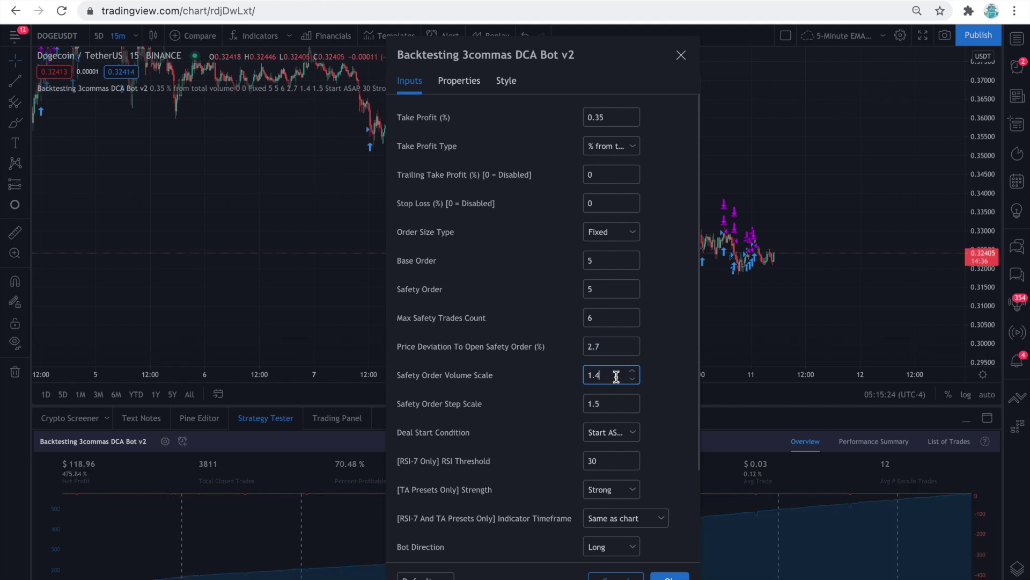
{"action": "type", "text": "1.9"}
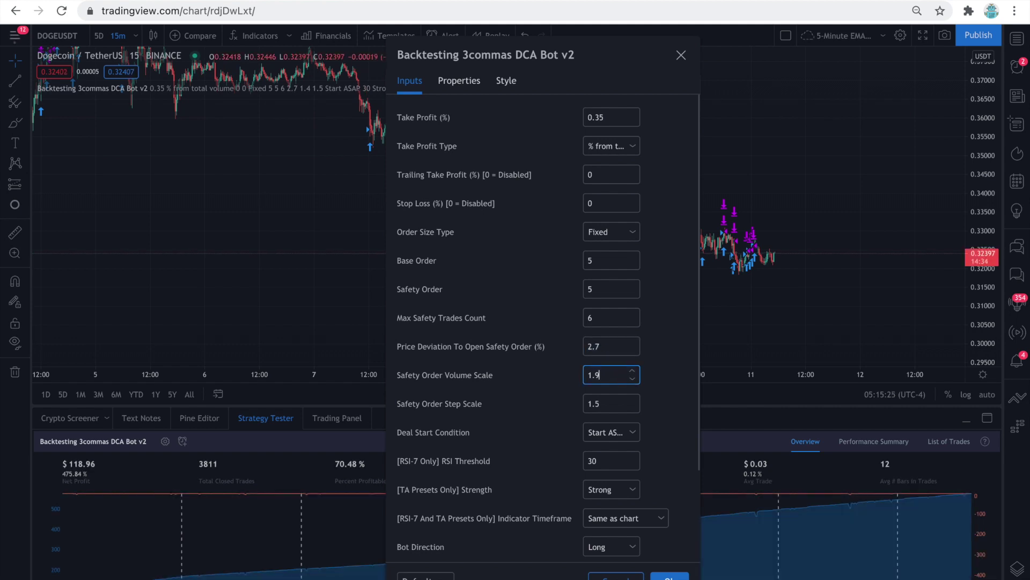
{"action": "double_click", "coordinate": [617, 405]}
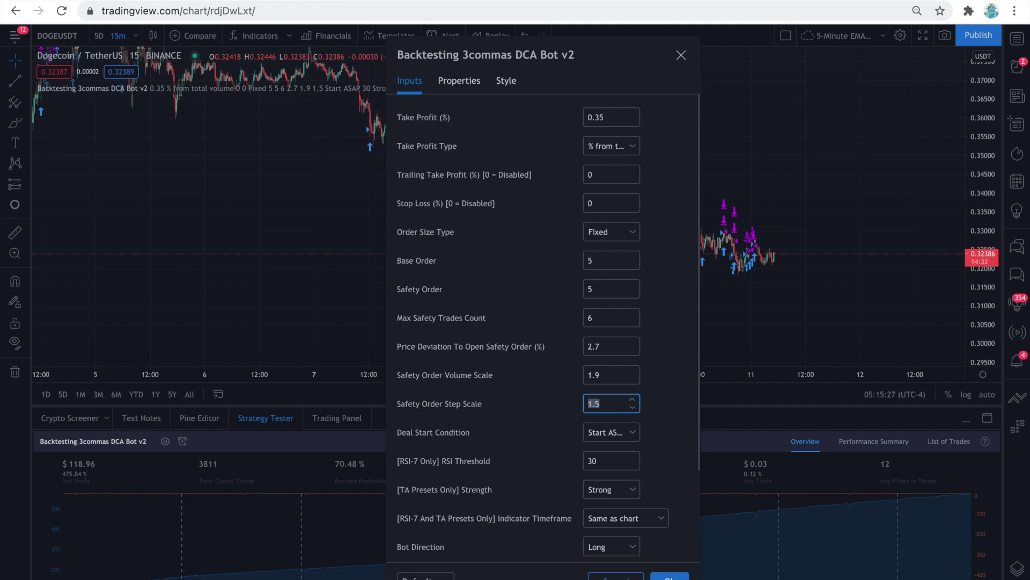
{"action": "type", "text": "0"}
{"action": "type", "text": ".7"}
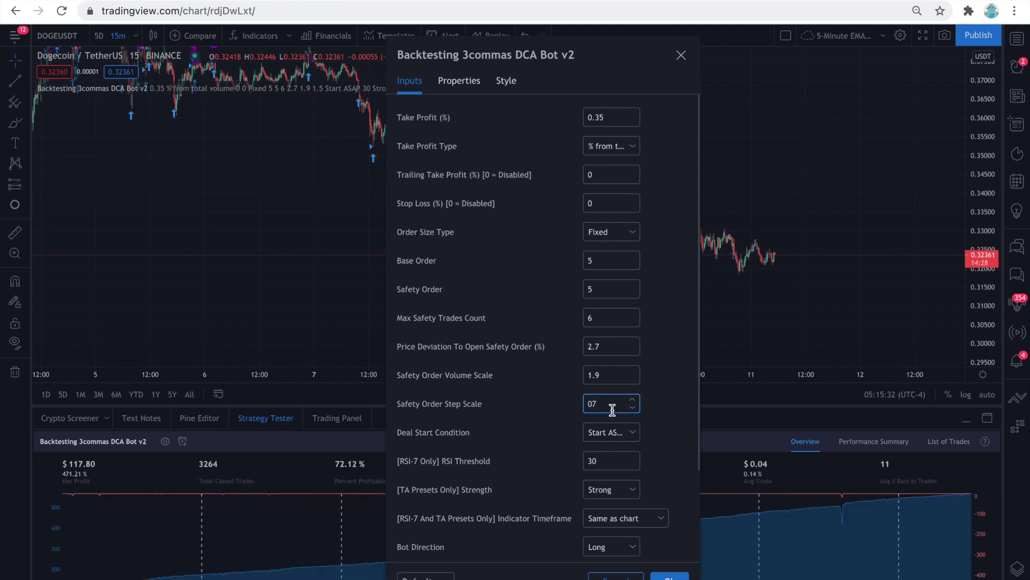
{"action": "key", "text": "BackSpace"}
{"action": "type", "text": "7"}
{"action": "left_click", "coordinate": [668, 575]}
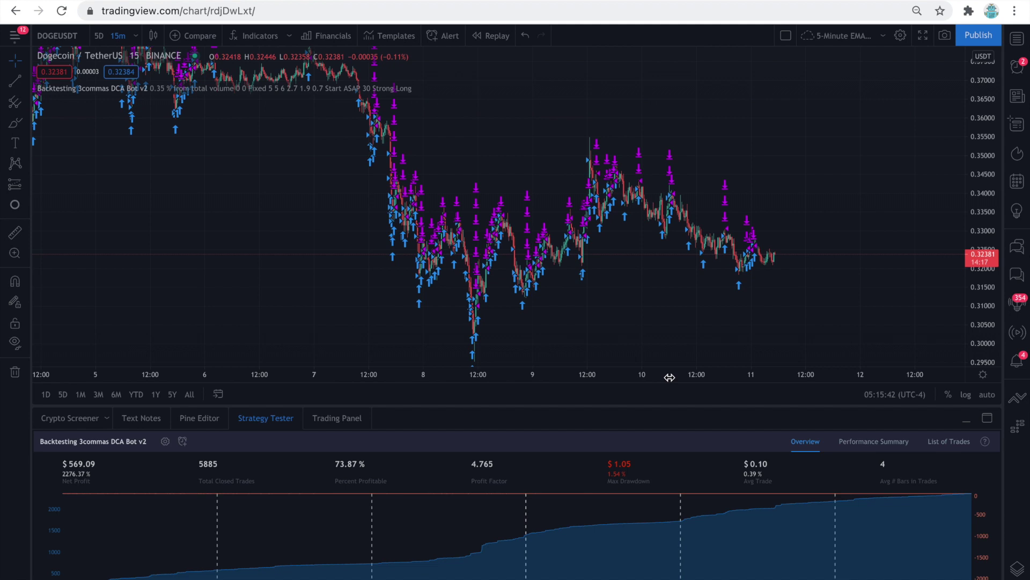
Inspect trade labels on the chart, review the List of Trades, then reopen strategy settings.
{"action": "left_click_drag", "start_coordinate": [676, 375], "coordinate": [588, 375]}
{"action": "left_click_drag", "start_coordinate": [587, 305], "coordinate": [438, 304]}
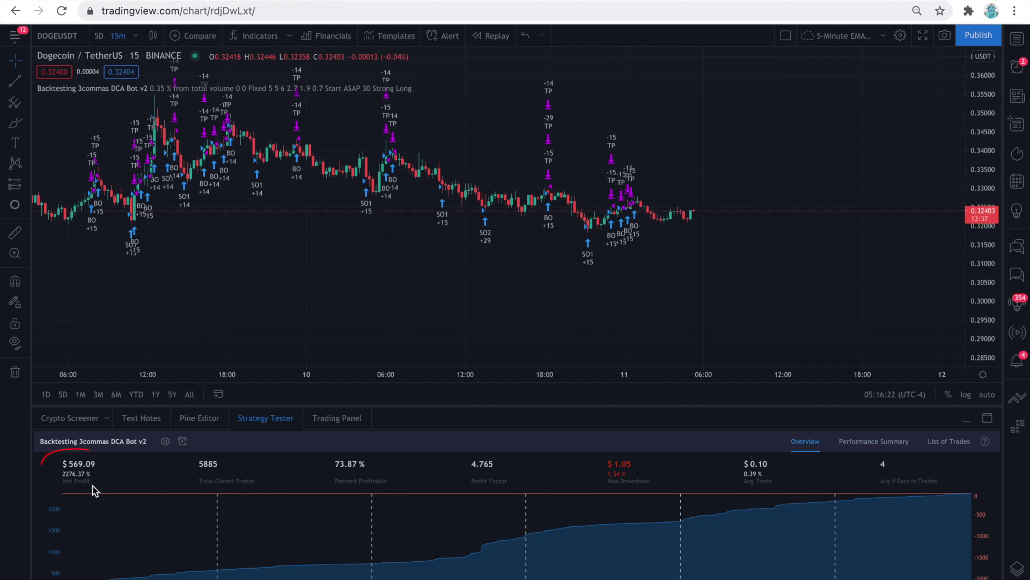
{"action": "left_click", "coordinate": [950, 441]}
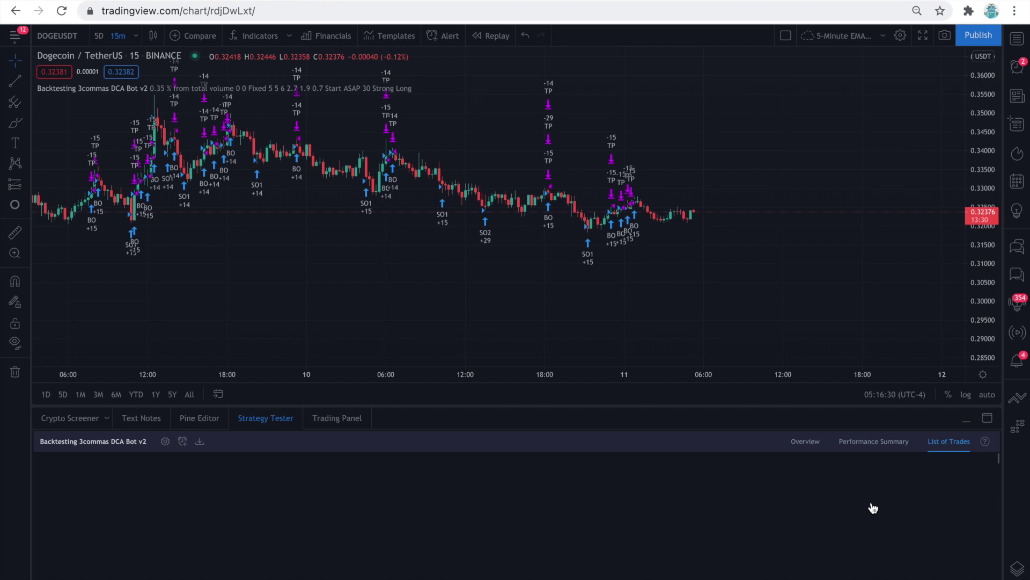
{"action": "scroll", "coordinate": [872, 502], "scroll_direction": "down", "scroll_amount": 5}
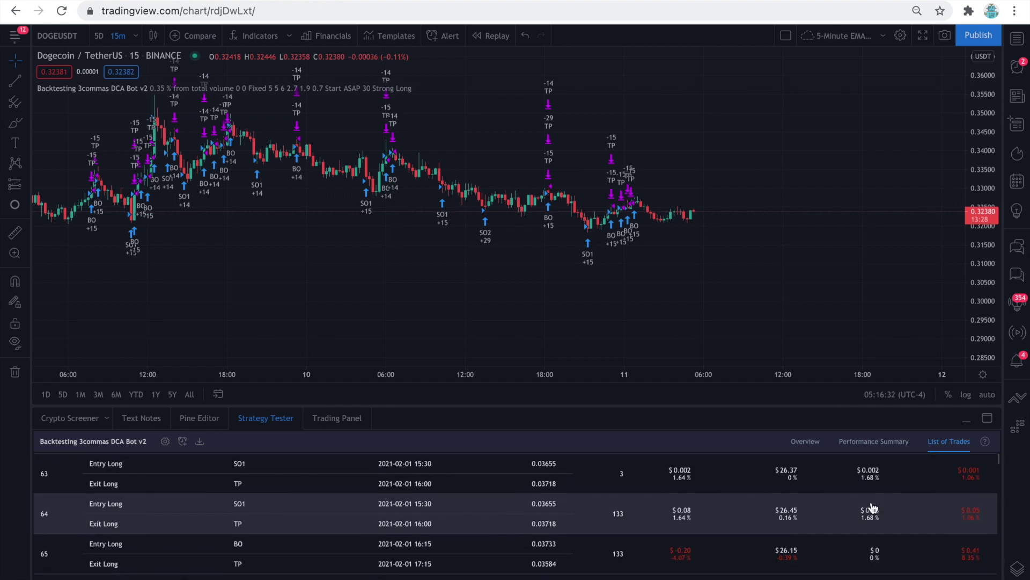
{"action": "key", "text": "End"}
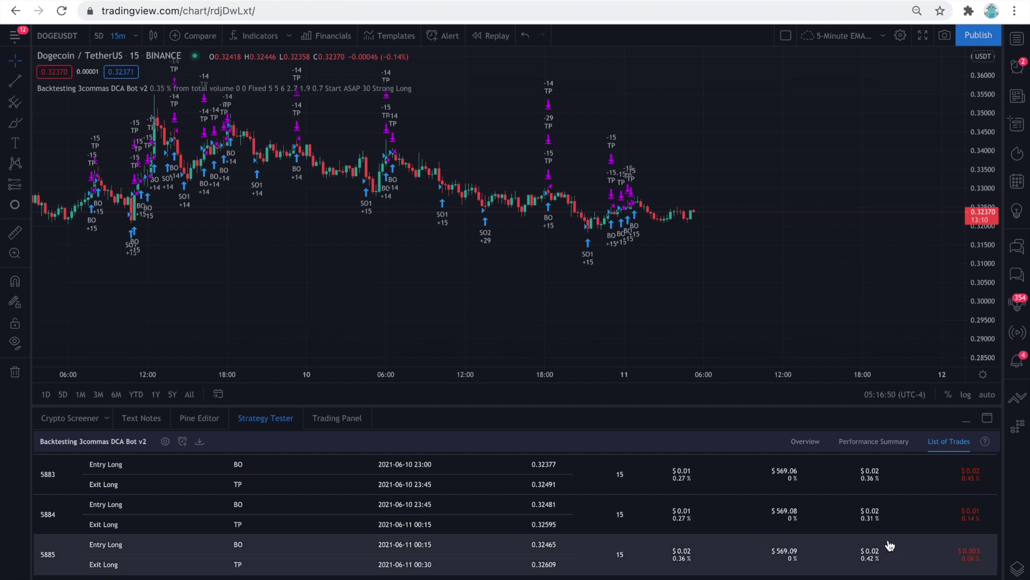
{"action": "left_click", "coordinate": [805, 442]}
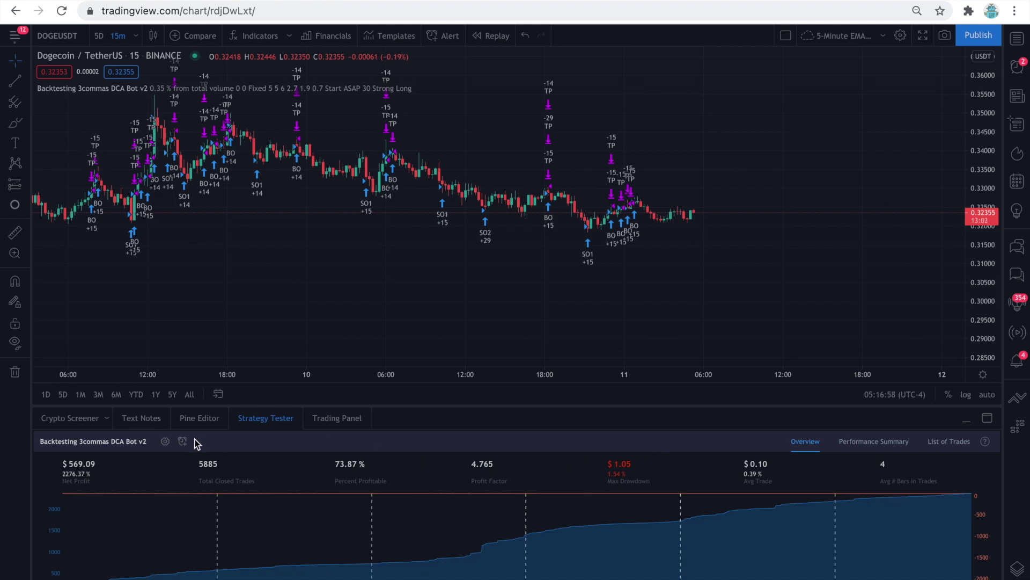
{"action": "left_click", "coordinate": [165, 441]}
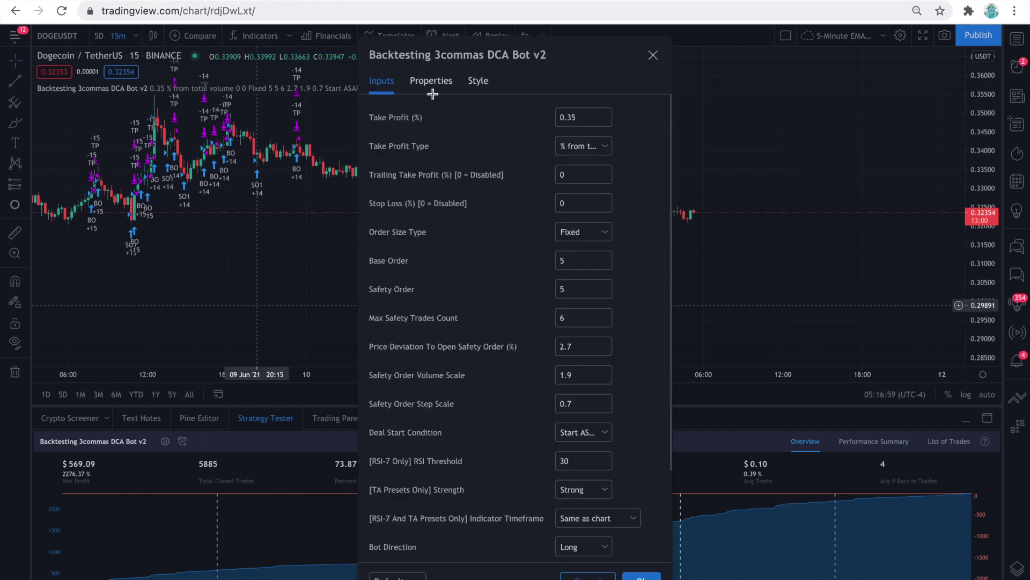
Step Take Profit up in 0.1 increments from 0.35 to 0.85, watching net profit.
{"action": "mouse_move", "coordinate": [493, 57]}
{"action": "left_mouse_down"}
{"action": "mouse_move", "coordinate": [769, 45]}
{"action": "mouse_move", "coordinate": [363, 53]}
{"action": "left_mouse_up"}
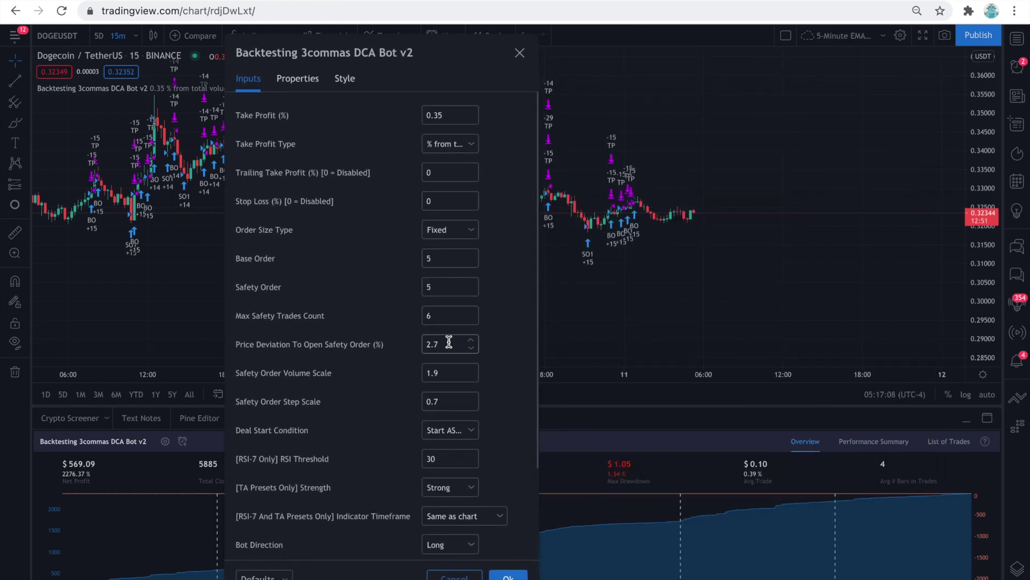
{"action": "left_click", "coordinate": [447, 401]}
{"action": "left_click", "coordinate": [445, 116]}
{"action": "left_click", "coordinate": [474, 113]}
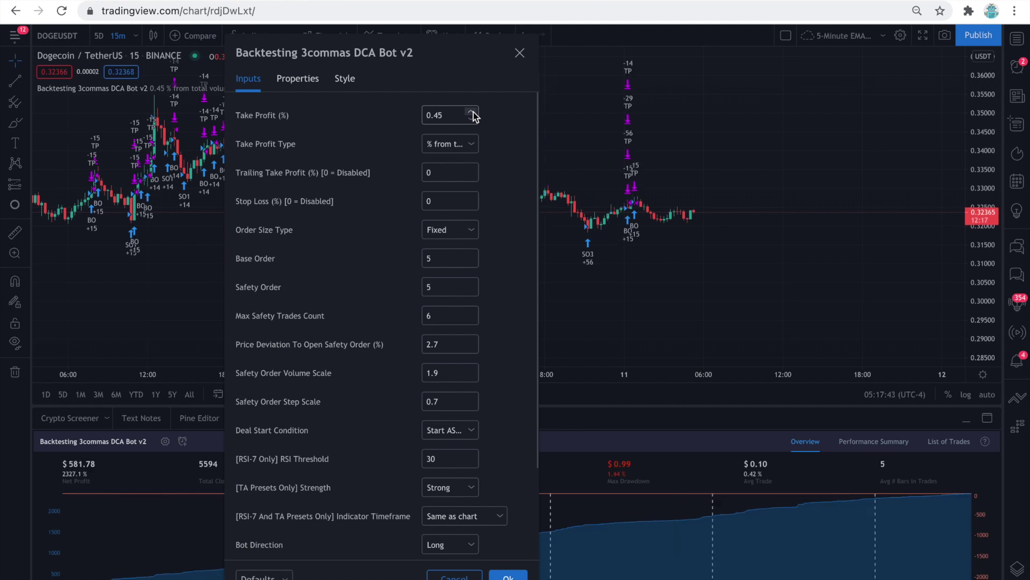
{"action": "left_click", "coordinate": [473, 112]}
{"action": "left_click", "coordinate": [472, 112]}
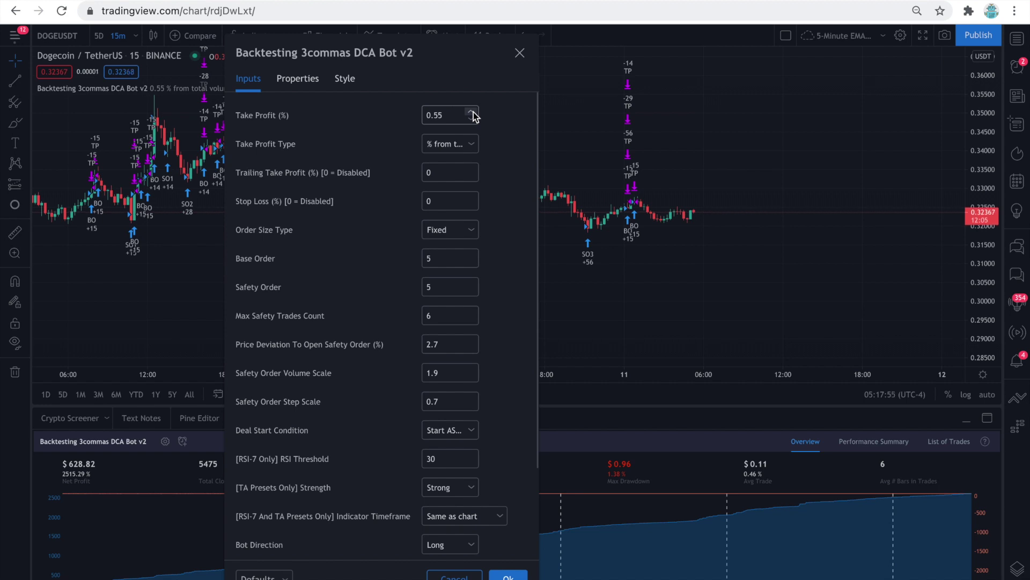
{"action": "left_click", "coordinate": [474, 114]}
{"action": "left_click", "coordinate": [474, 112]}
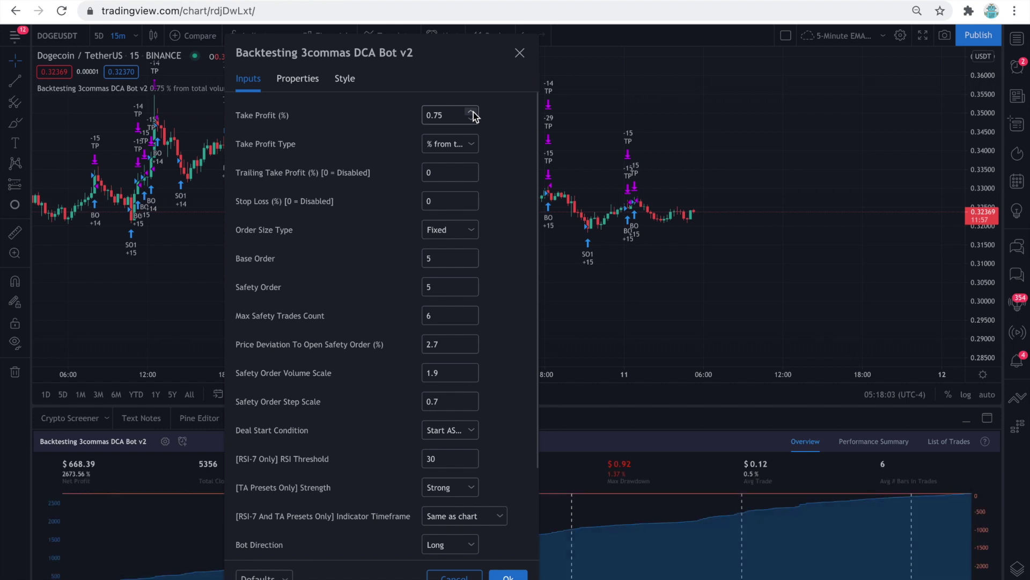
{"action": "left_click", "coordinate": [473, 113]}
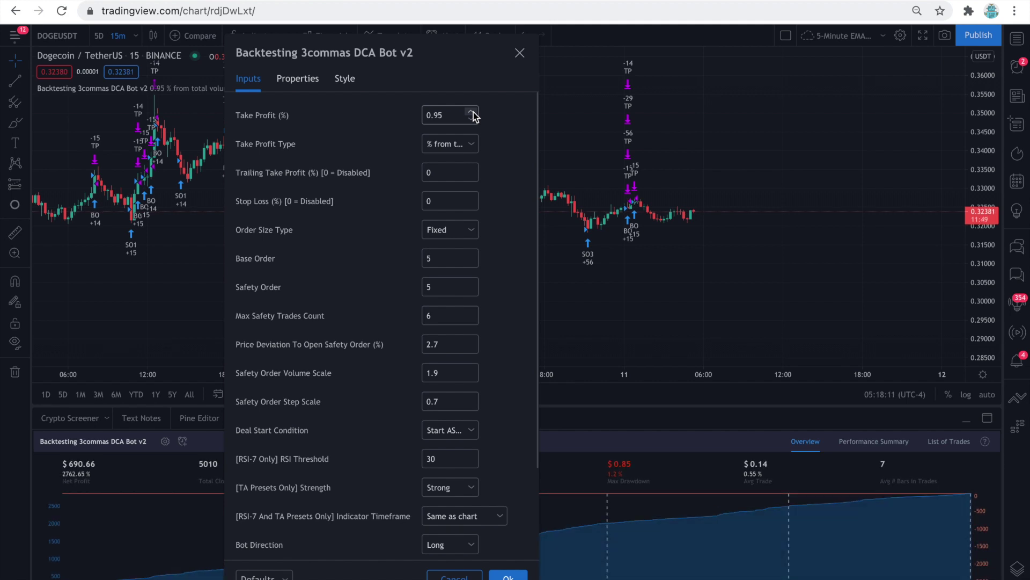
Continue raising Take Profit to 1.45%, then select it to retype 0.35.
{"action": "left_click", "coordinate": [473, 112]}
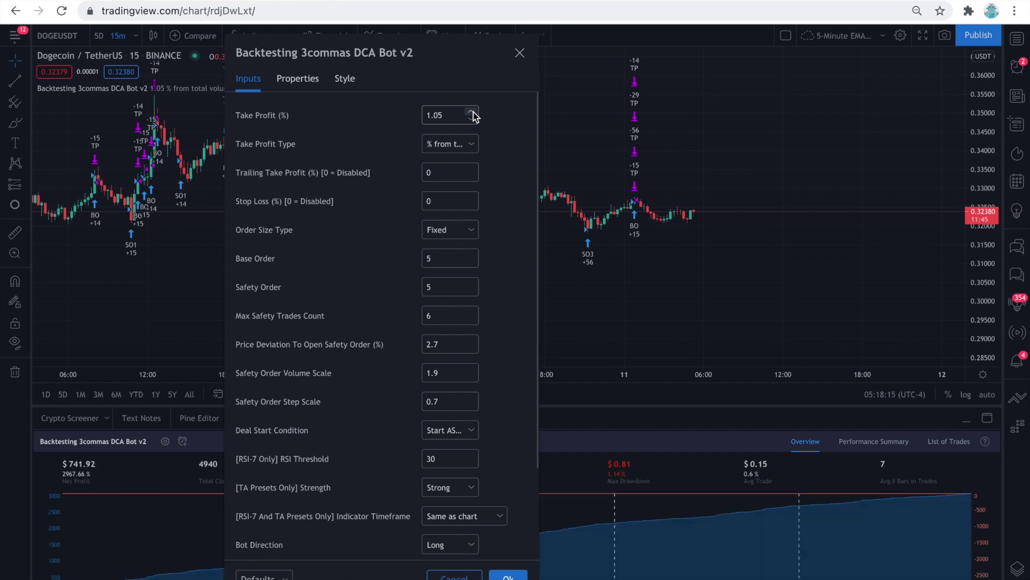
{"action": "left_click", "coordinate": [473, 113]}
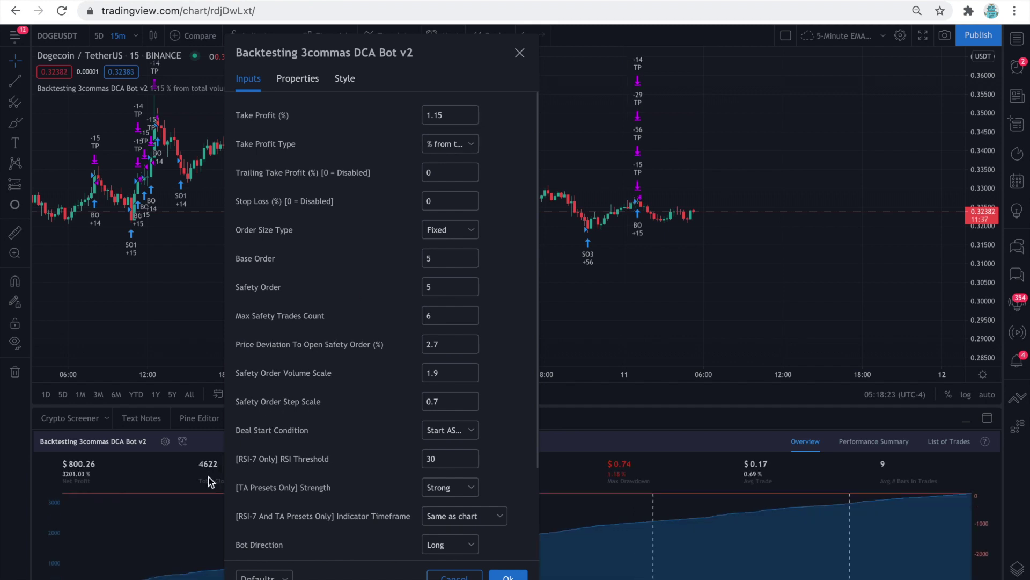
{"action": "left_click", "coordinate": [471, 112]}
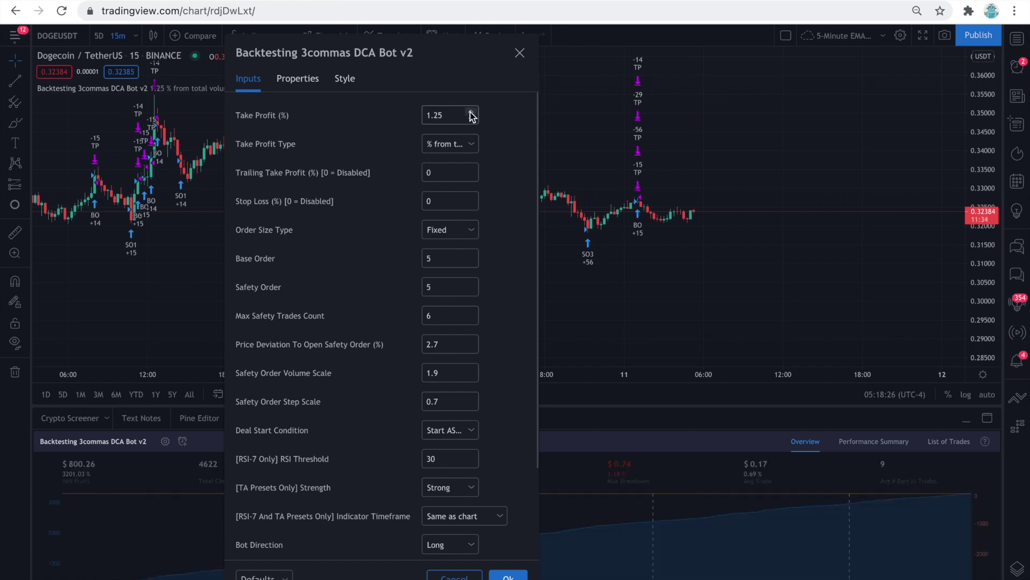
{"action": "left_click", "coordinate": [471, 112]}
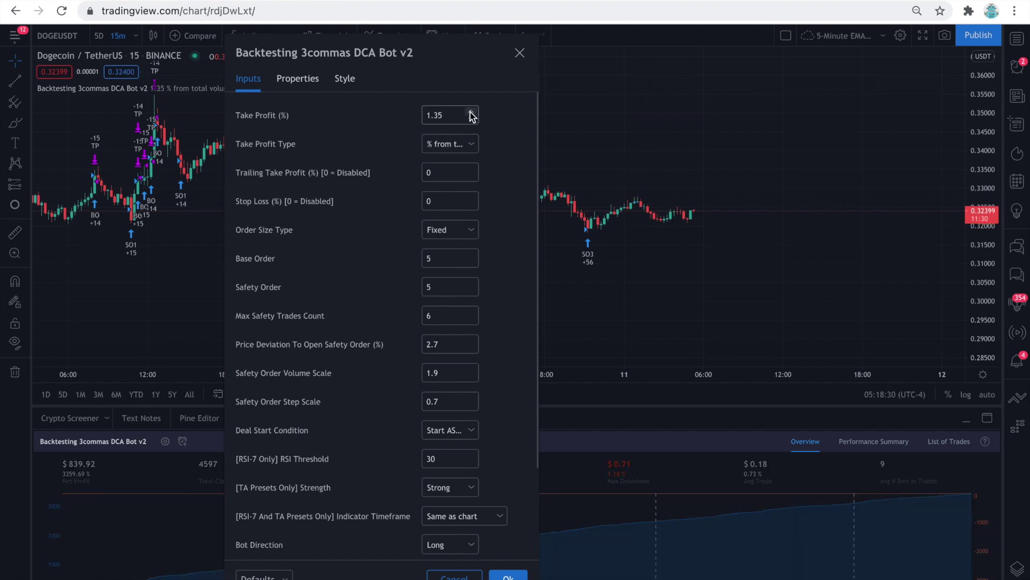
{"action": "left_click", "coordinate": [471, 112]}
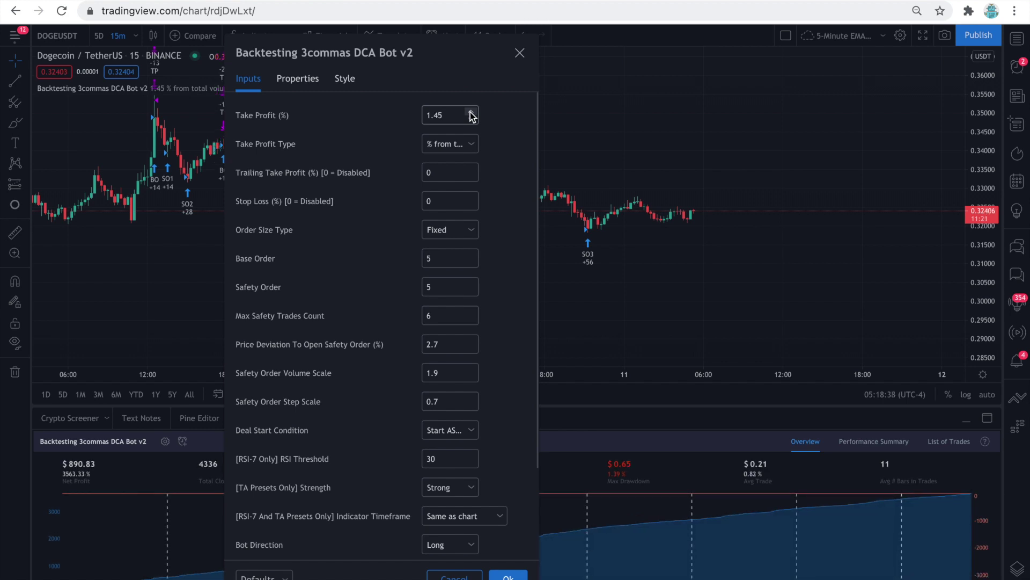
{"action": "double_click", "coordinate": [451, 115]}
{"action": "type", "text": "0.35"}
Commit Take Profit 0.35, then raise Base Order and Safety Order to 7 (net profit $798.37).
{"action": "left_click", "coordinate": [440, 173]}
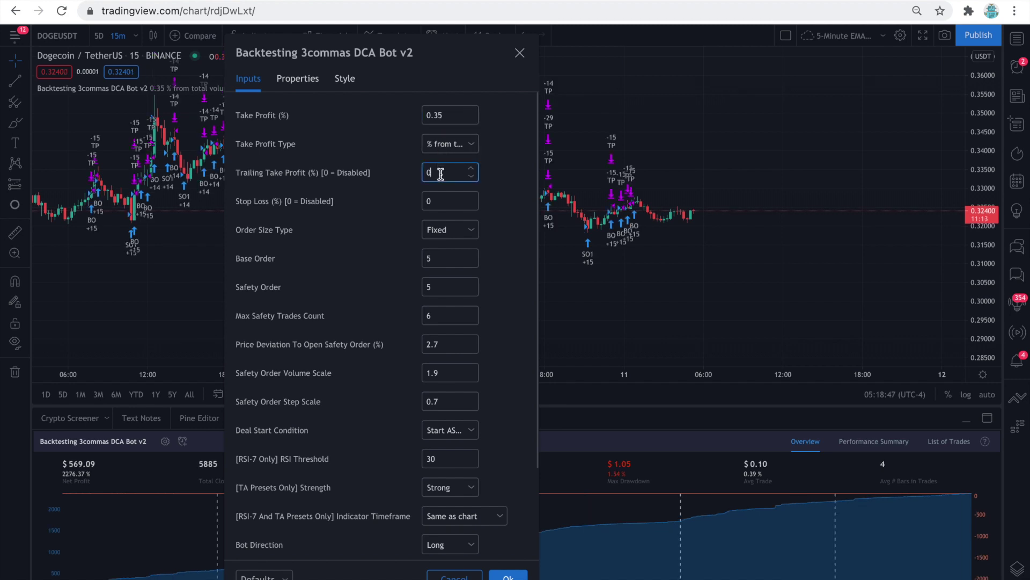
{"action": "left_click", "coordinate": [442, 258]}
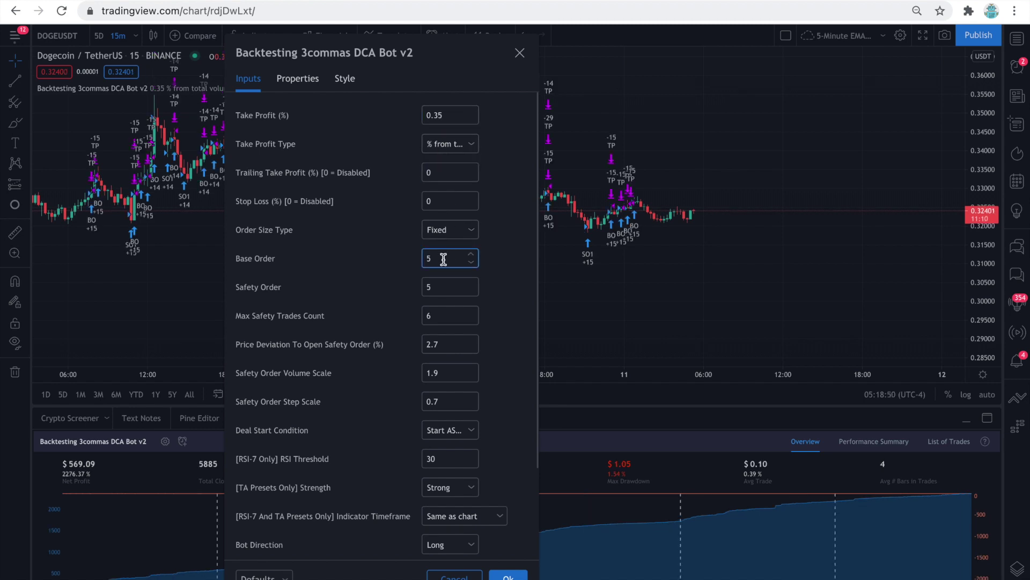
{"action": "left_click", "coordinate": [471, 253]}
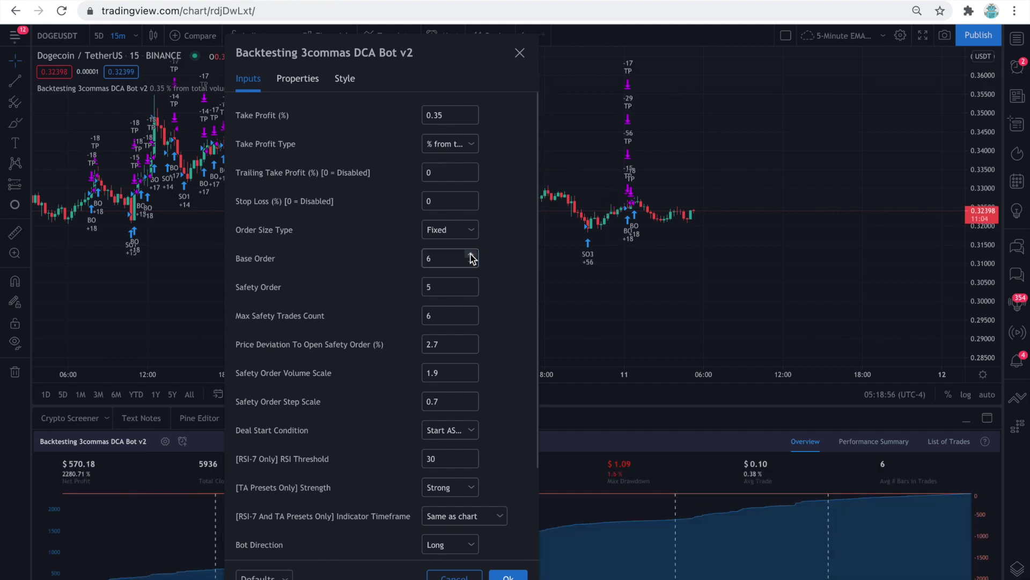
{"action": "left_click", "coordinate": [473, 255]}
{"action": "left_click", "coordinate": [473, 284]}
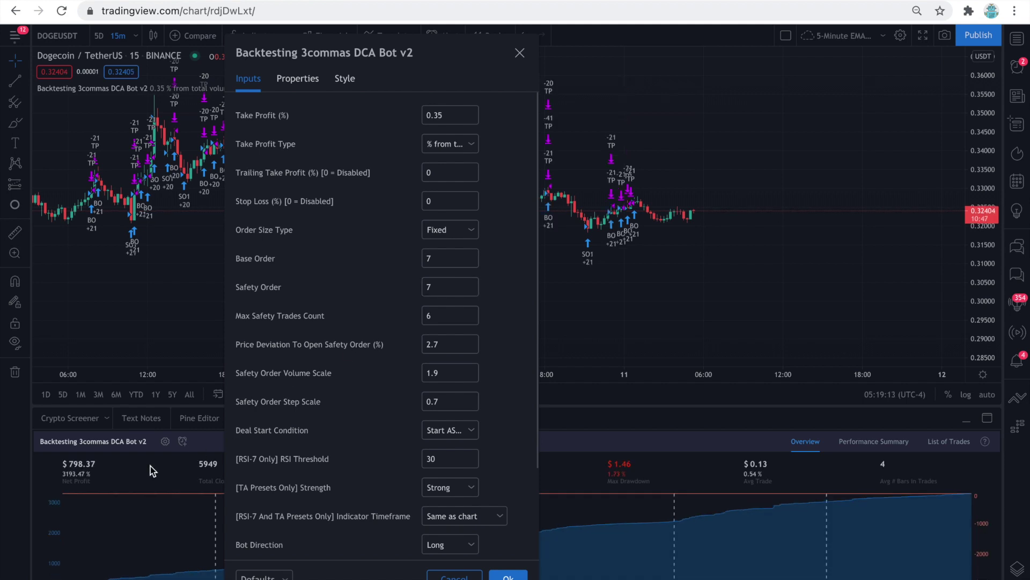
Return Base Order and Safety Order to 5, bringing net profit back to $569.09.
{"action": "double_click", "coordinate": [447, 260]}
{"action": "type", "text": "5"}
{"action": "double_click", "coordinate": [443, 287]}
{"action": "type", "text": "5"}
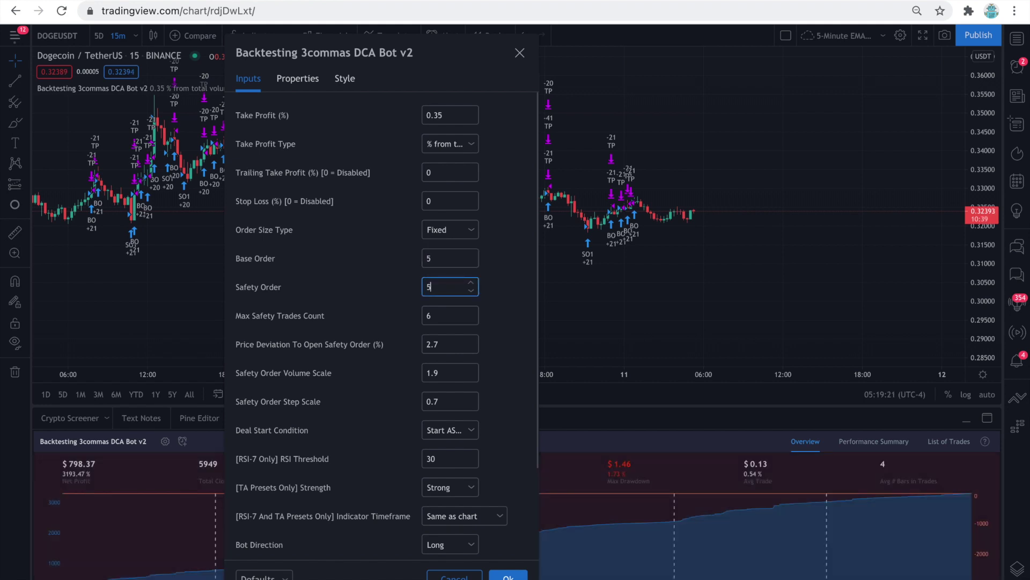
{"action": "left_click", "coordinate": [449, 315]}
Step Price Deviation To Open Safety Order up from 2.7 to 3 and back to 2.9.
{"action": "left_click", "coordinate": [449, 345]}
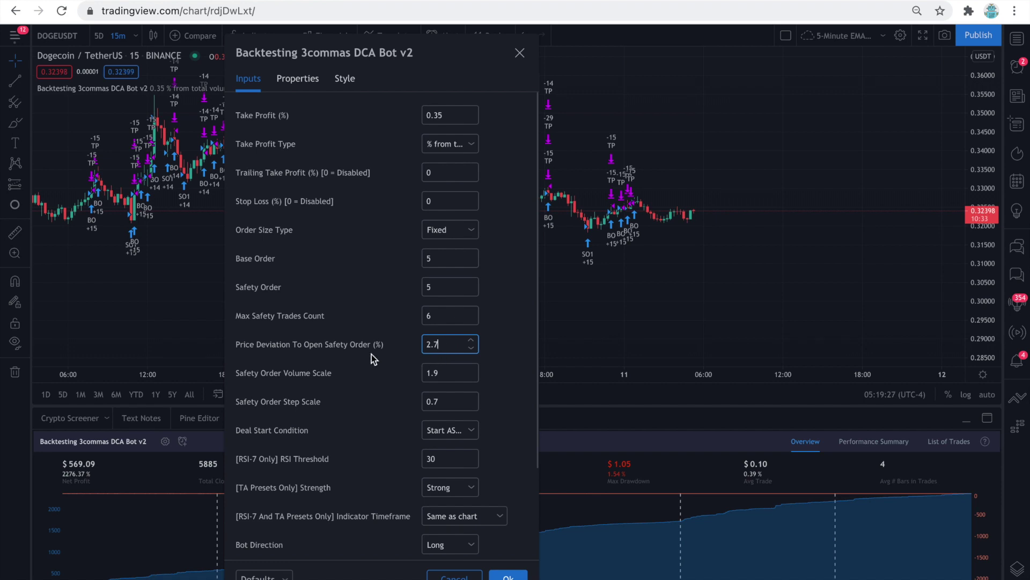
{"action": "left_click", "coordinate": [473, 340]}
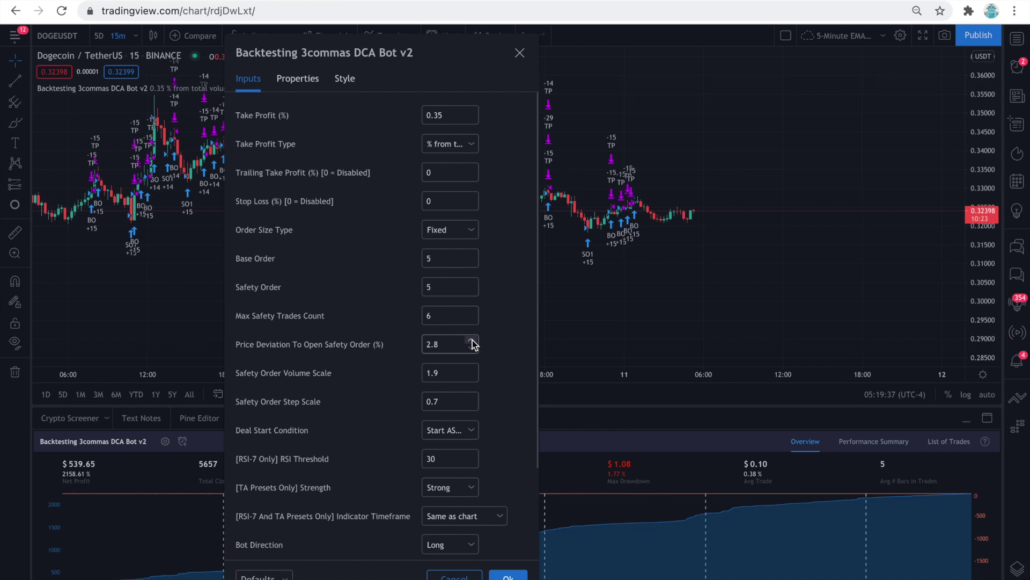
{"action": "left_click", "coordinate": [473, 341]}
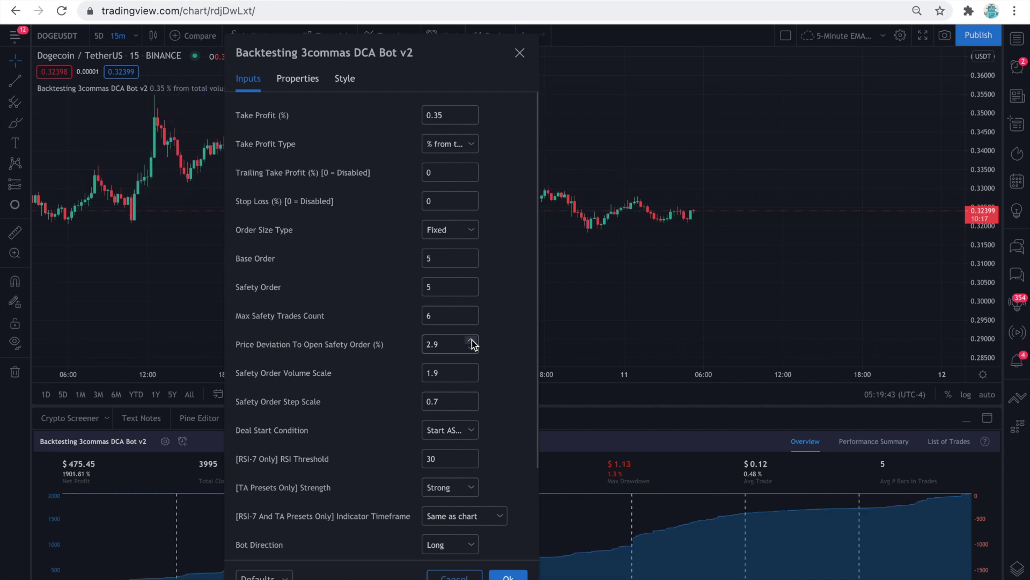
{"action": "left_click", "coordinate": [474, 341]}
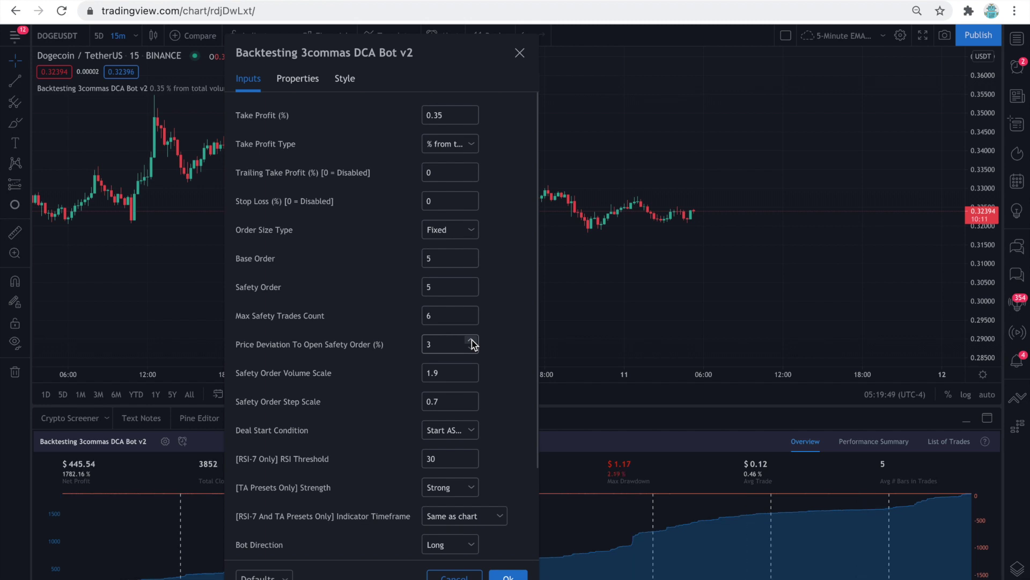
{"action": "left_click", "coordinate": [474, 348]}
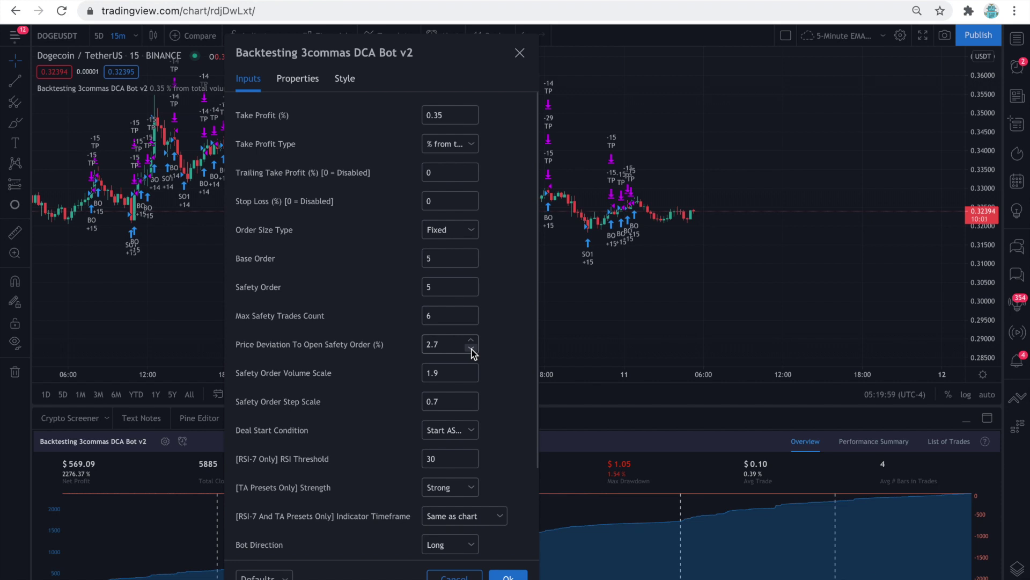
Lower Price Deviation to 2.4, then trim the decimal so it reads 2.
{"action": "left_click", "coordinate": [472, 352]}
{"action": "left_click", "coordinate": [473, 352]}
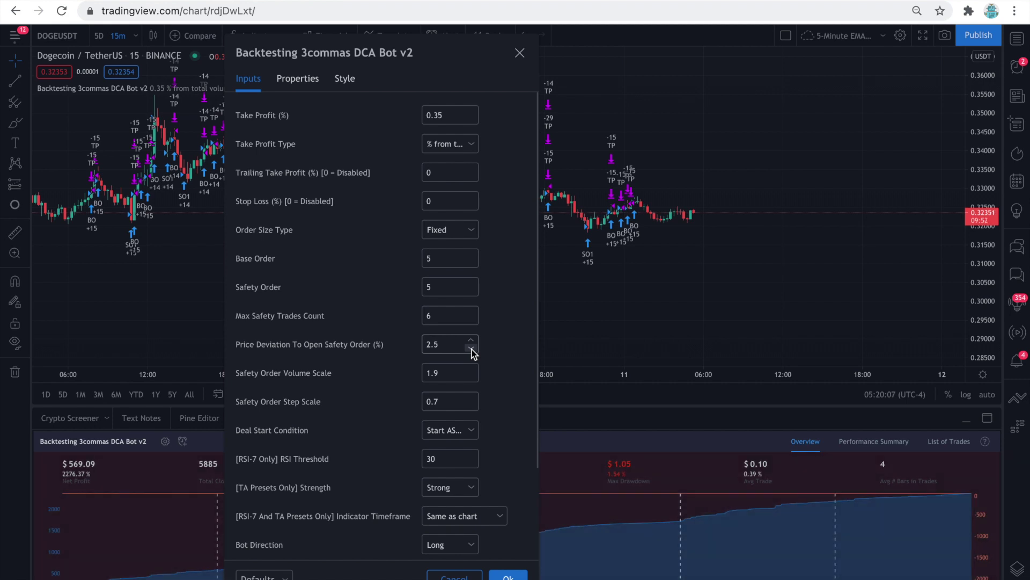
{"action": "left_click", "coordinate": [473, 351]}
{"action": "left_click", "coordinate": [458, 373]}
{"action": "left_click", "coordinate": [451, 345]}
{"action": "key", "text": "BackSpace"}
{"action": "key", "text": "BackSpace"}
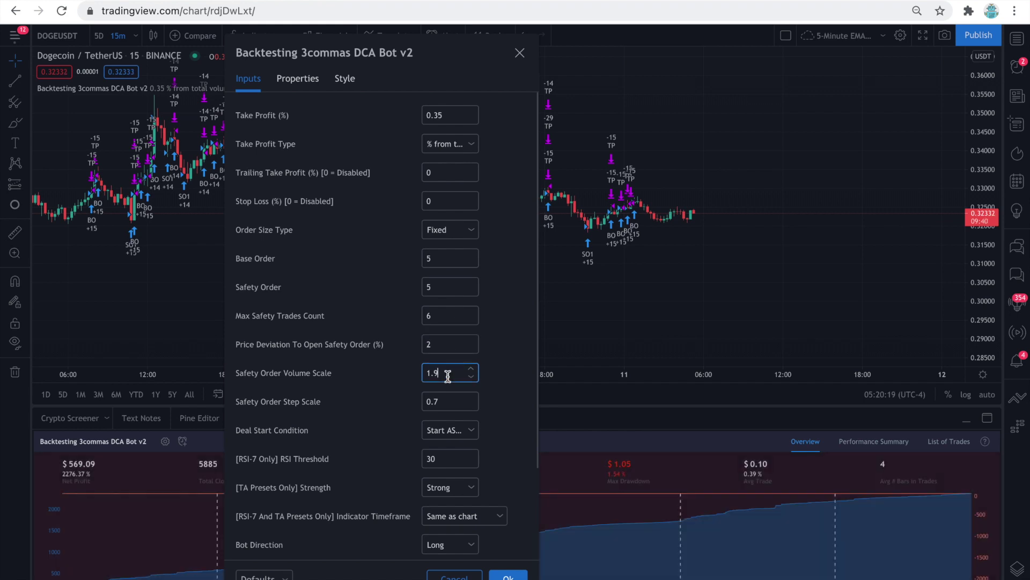
{"action": "left_click", "coordinate": [445, 344]}
{"action": "scroll", "coordinate": [464, 427], "scroll_direction": "down", "scroll_amount": 1}
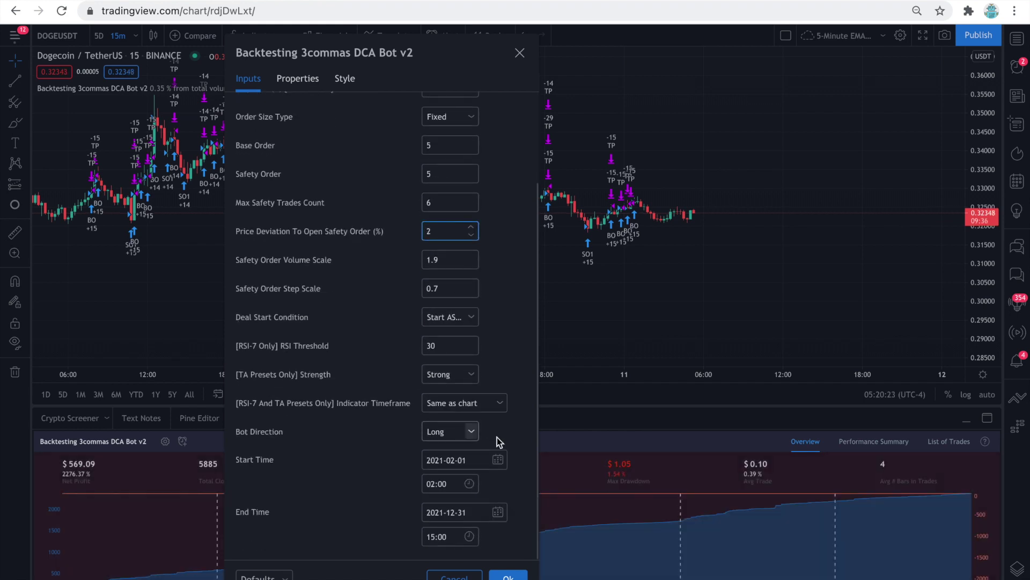
Set Price Deviation to 2.7, try 2.8, and settle back on 2.7 (net profit $170.71).
{"action": "left_click", "coordinate": [501, 463]}
{"action": "double_click", "coordinate": [452, 459]}
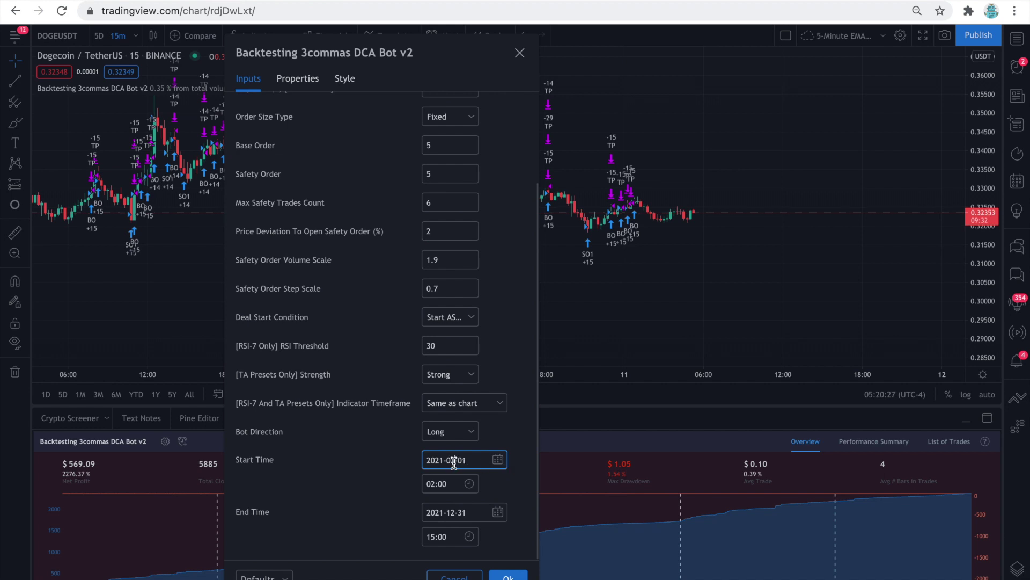
{"action": "type", "text": "5"}
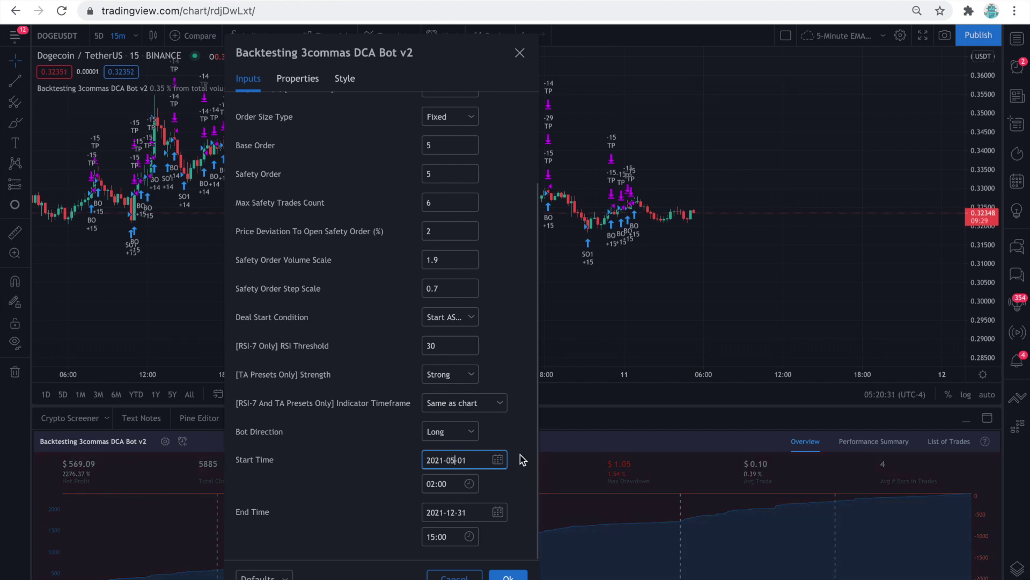
{"action": "left_click", "coordinate": [451, 231]}
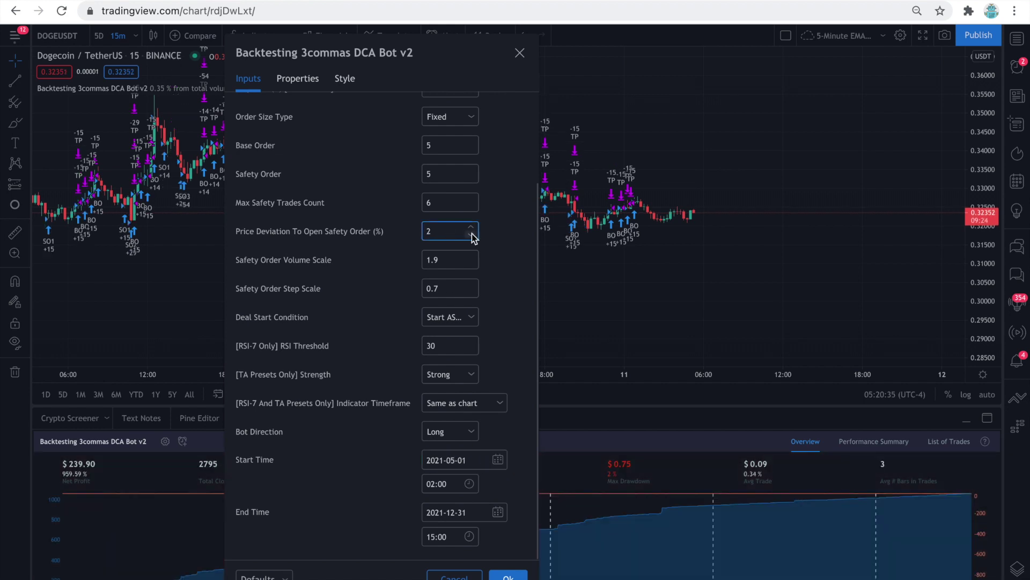
{"action": "type", "text": ".7"}
{"action": "key", "text": "Return"}
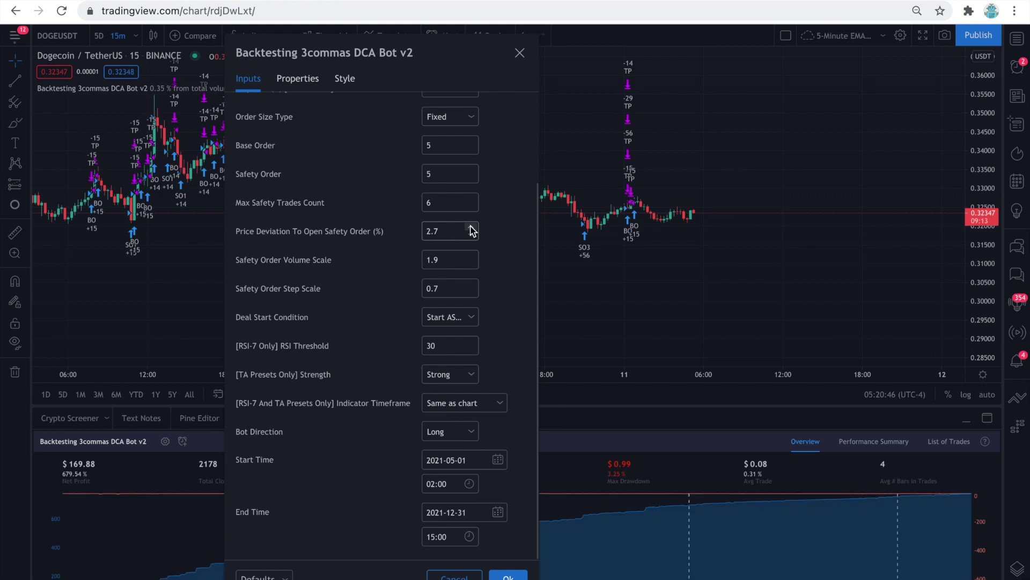
{"action": "left_click", "coordinate": [473, 228]}
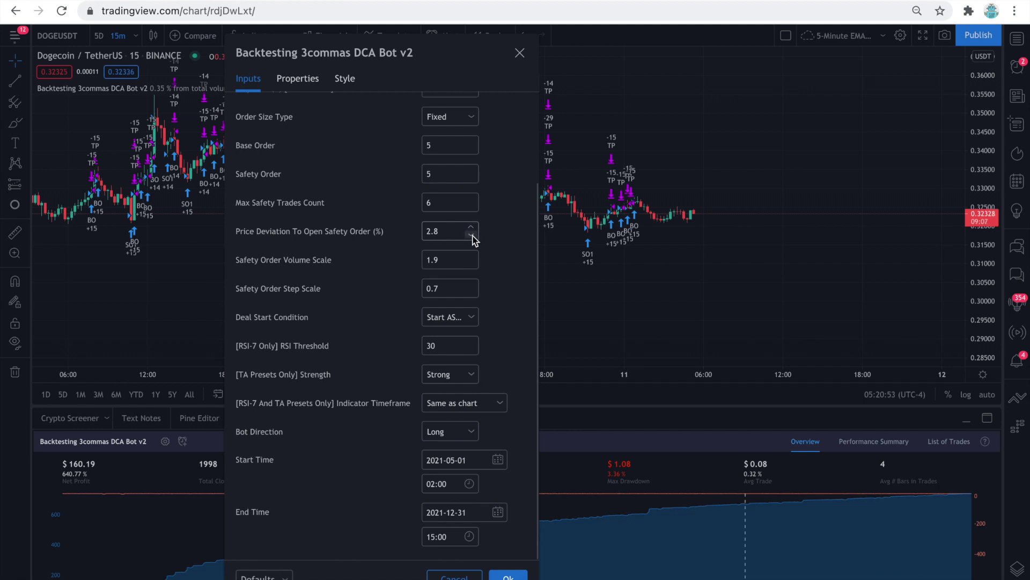
{"action": "left_click", "coordinate": [472, 235]}
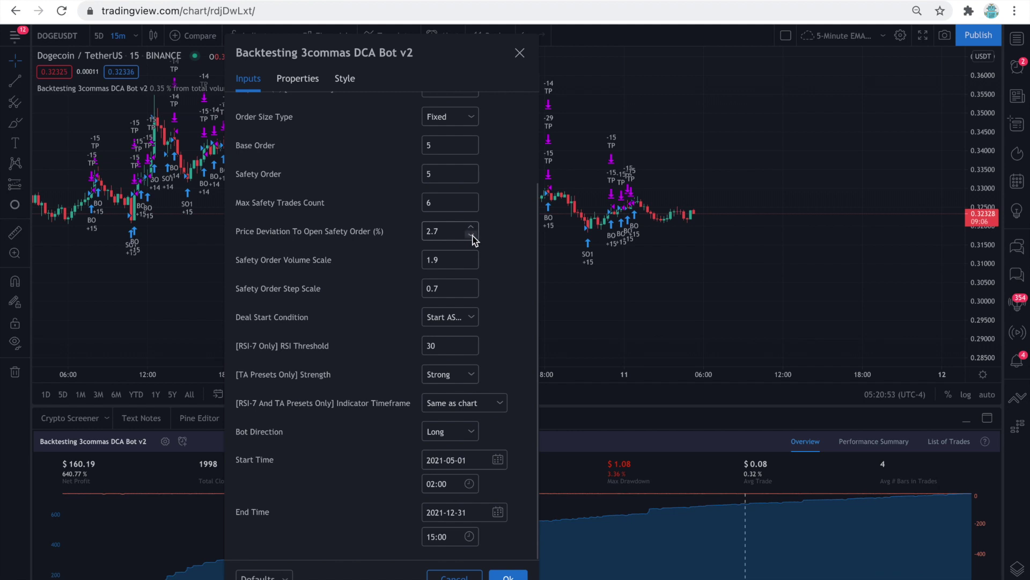
{"action": "left_click", "coordinate": [452, 262]}
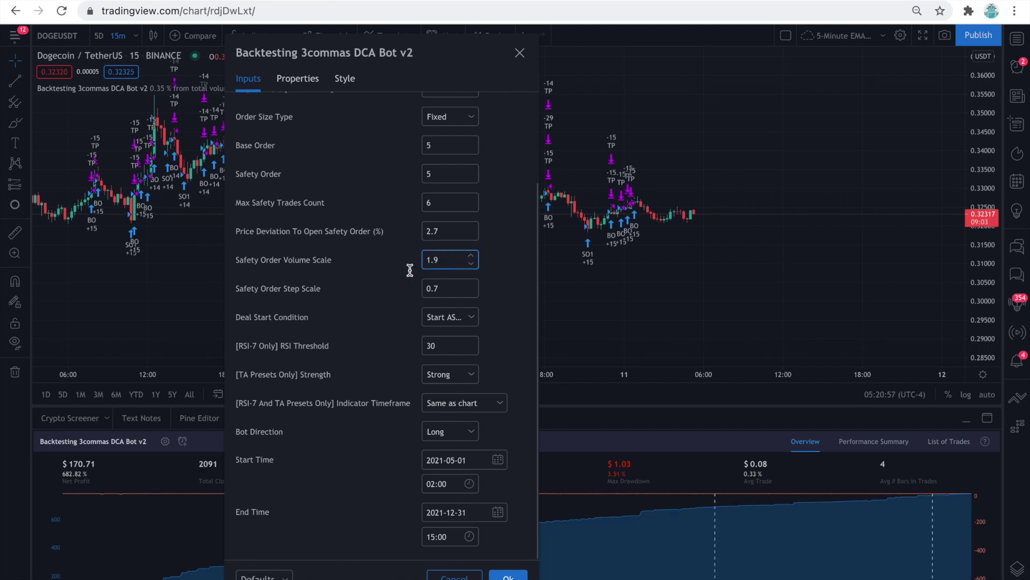
{"action": "scroll", "coordinate": [367, 274], "scroll_direction": "up", "scroll_amount": 1}
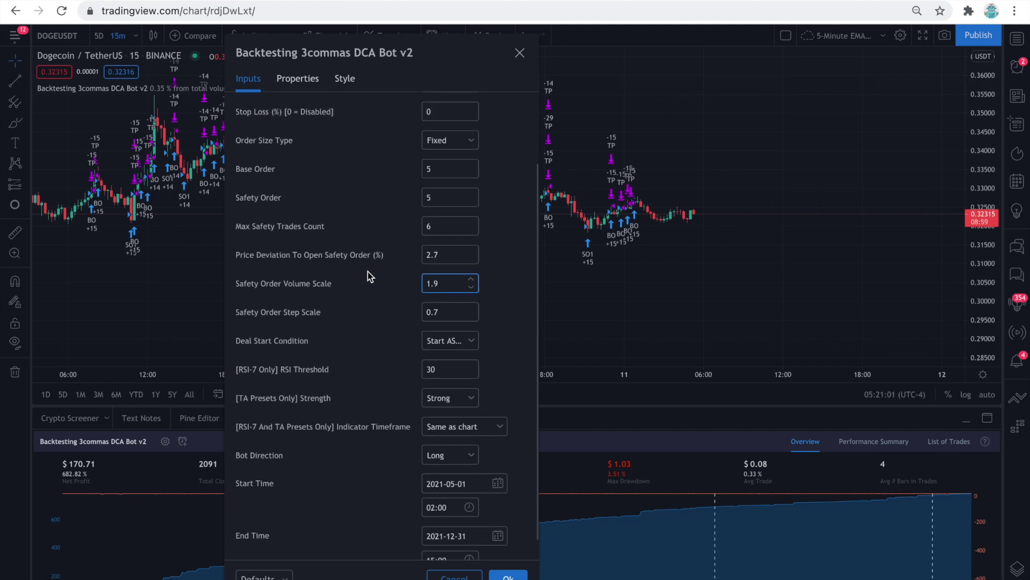
{"action": "left_click", "coordinate": [473, 281]}
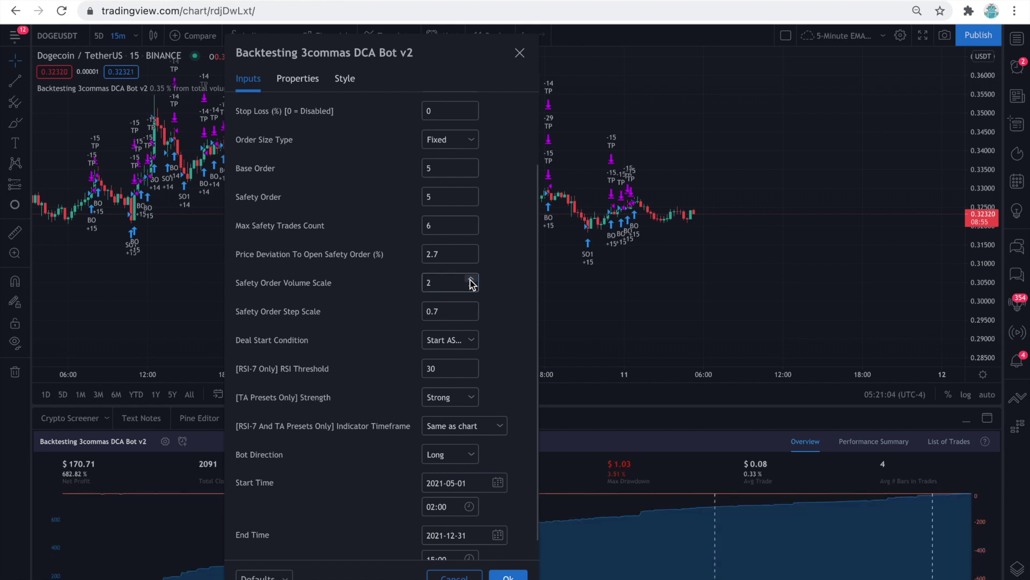
{"action": "left_click", "coordinate": [471, 280]}
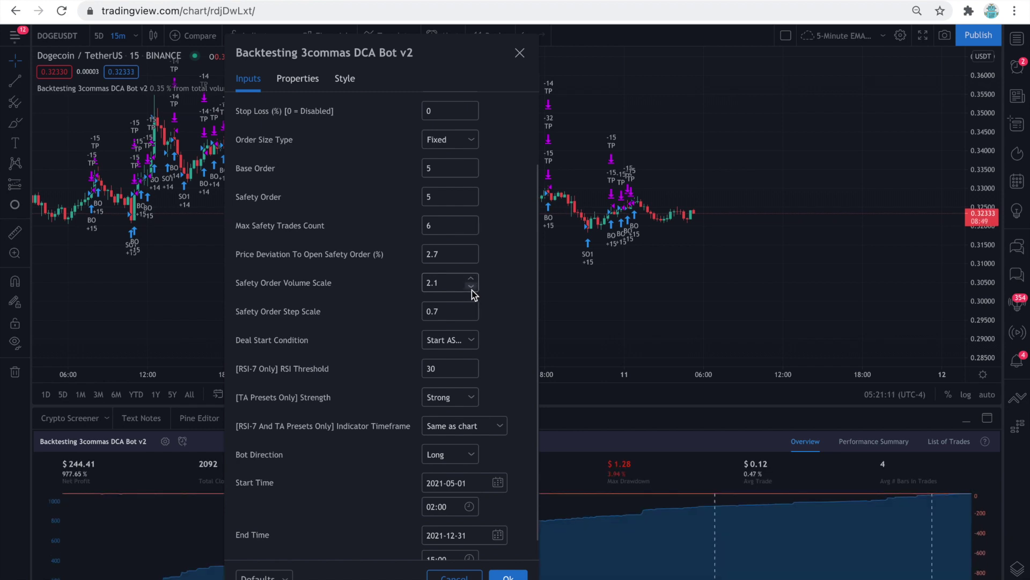
{"action": "left_click", "coordinate": [472, 290]}
{"action": "left_click", "coordinate": [472, 290]}
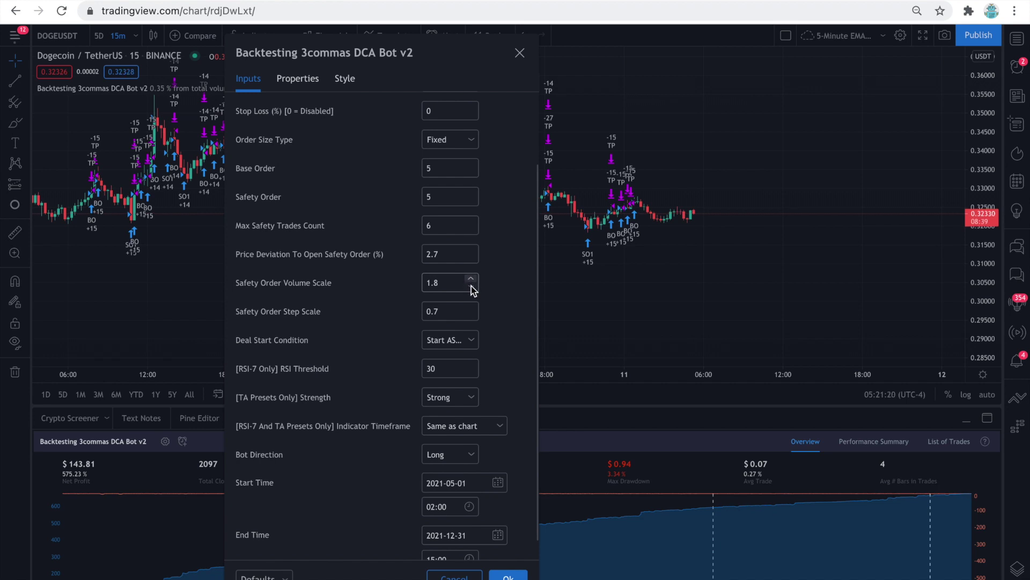
{"action": "left_click", "coordinate": [471, 286]}
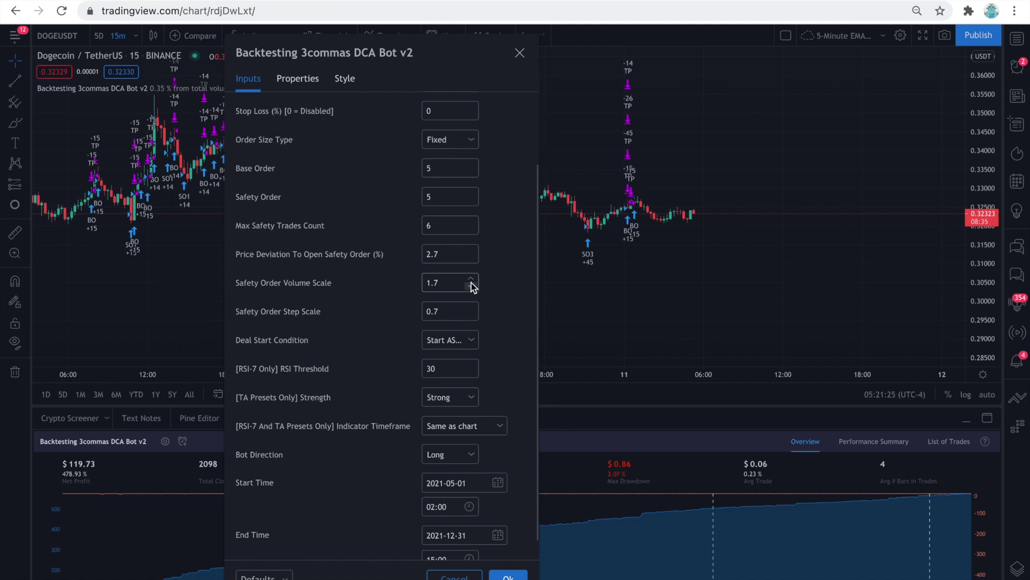
{"action": "left_click", "coordinate": [471, 279]}
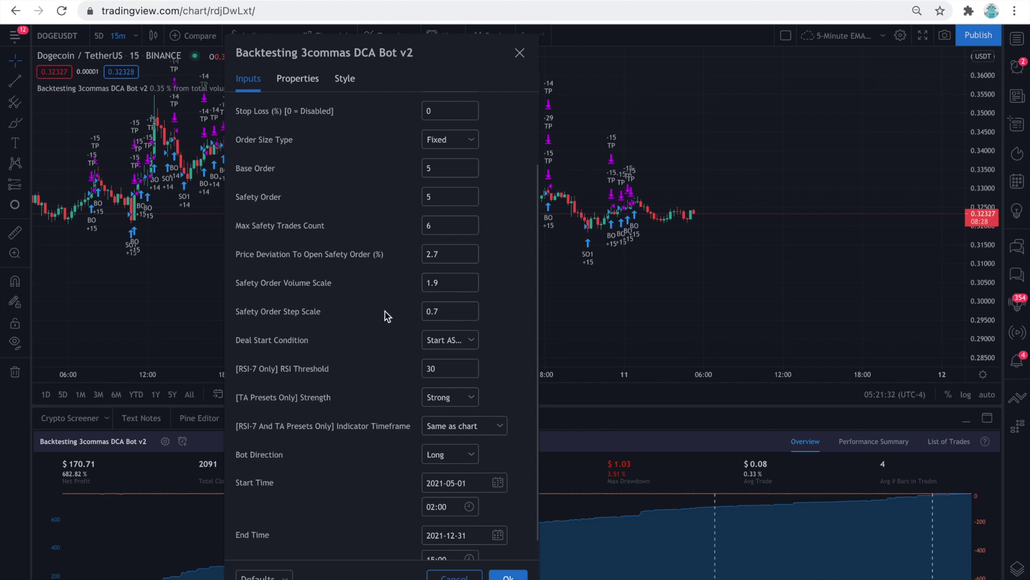
{"action": "left_click", "coordinate": [473, 308]}
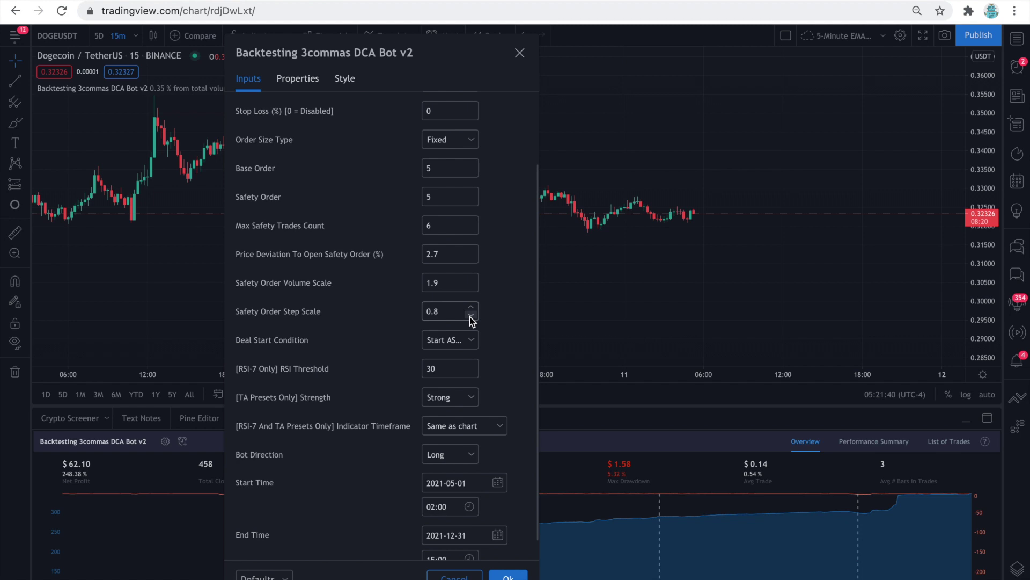
{"action": "left_click", "coordinate": [469, 316]}
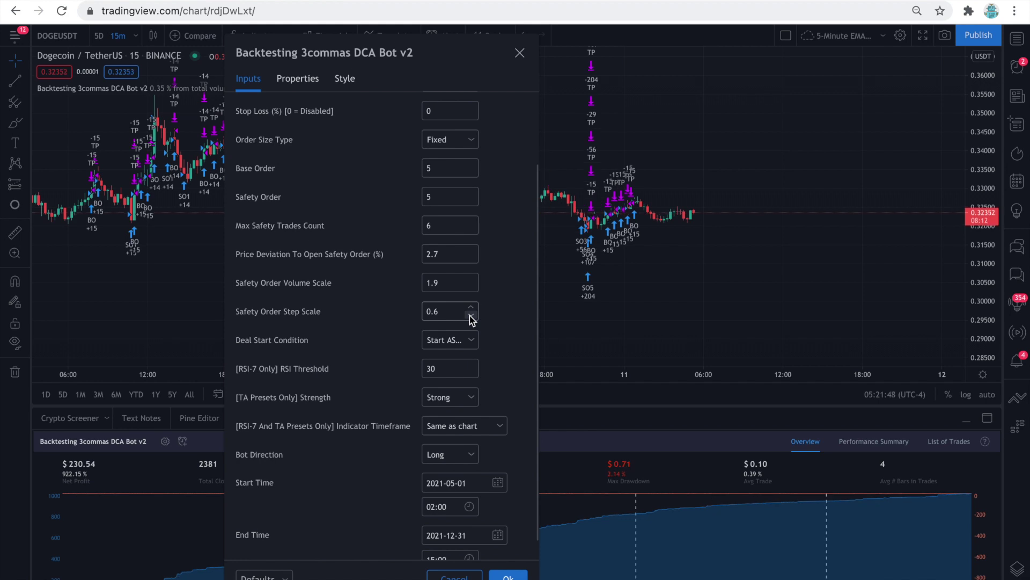
{"action": "left_click", "coordinate": [469, 316]}
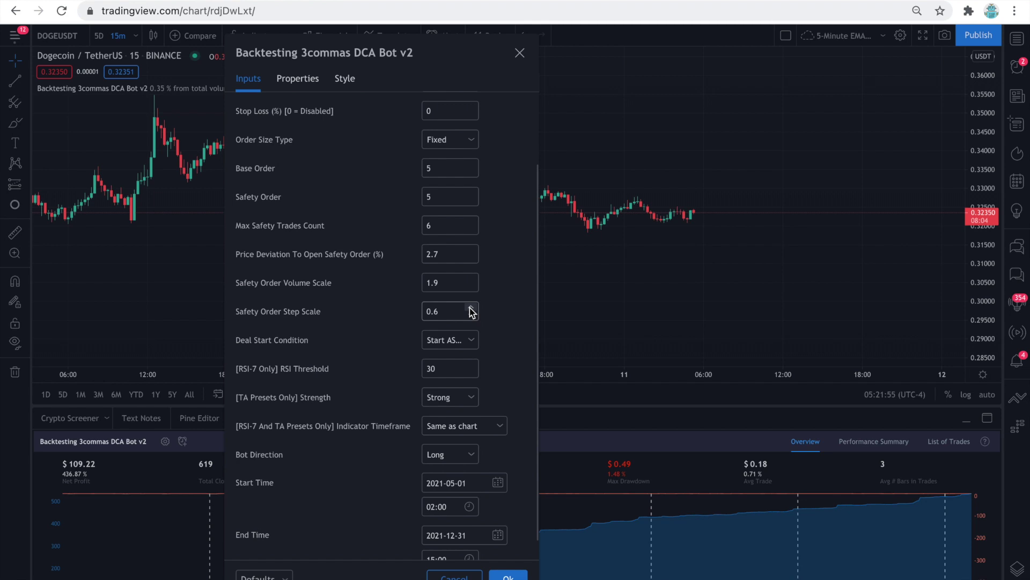
{"action": "left_click", "coordinate": [469, 307]}
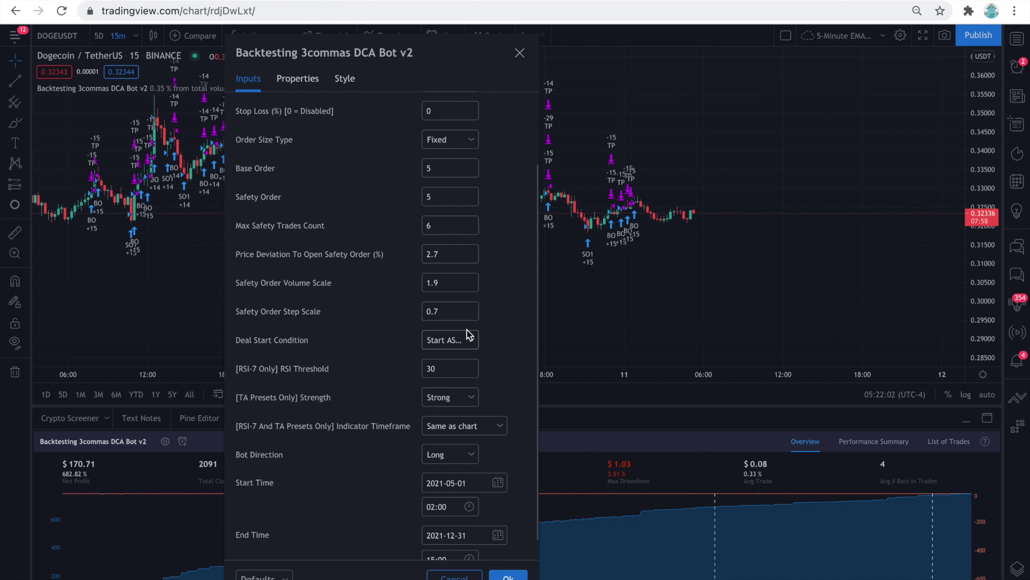
{"action": "scroll", "coordinate": [417, 372], "scroll_direction": "down", "scroll_amount": 1}
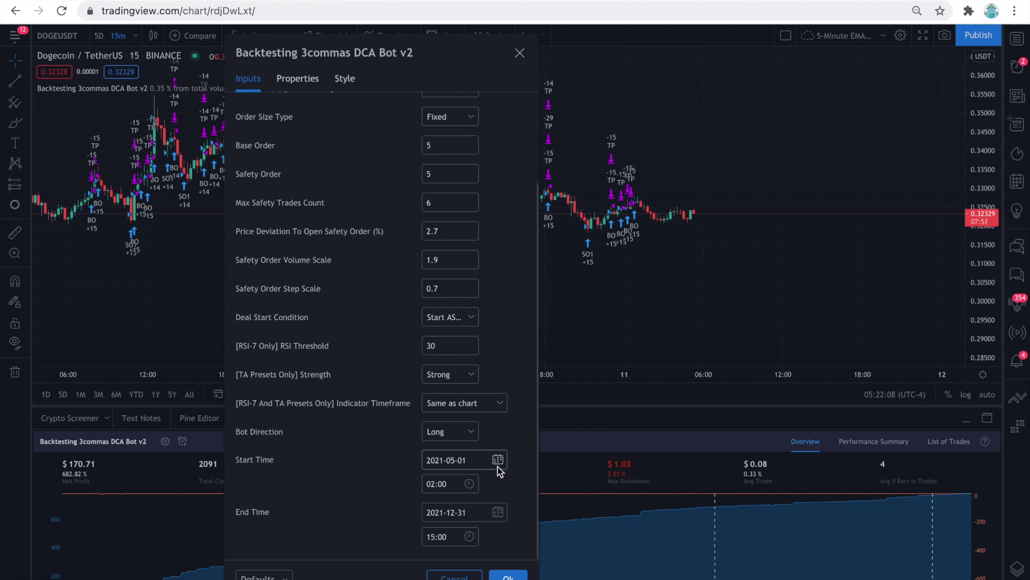
Move backtest Start Time to 2021-06-01 and show the Properties ($25 capital, 0.04% commission).
{"action": "left_click", "coordinate": [461, 460]}
{"action": "key", "text": "BackSpace"}
{"action": "type", "text": "6"}
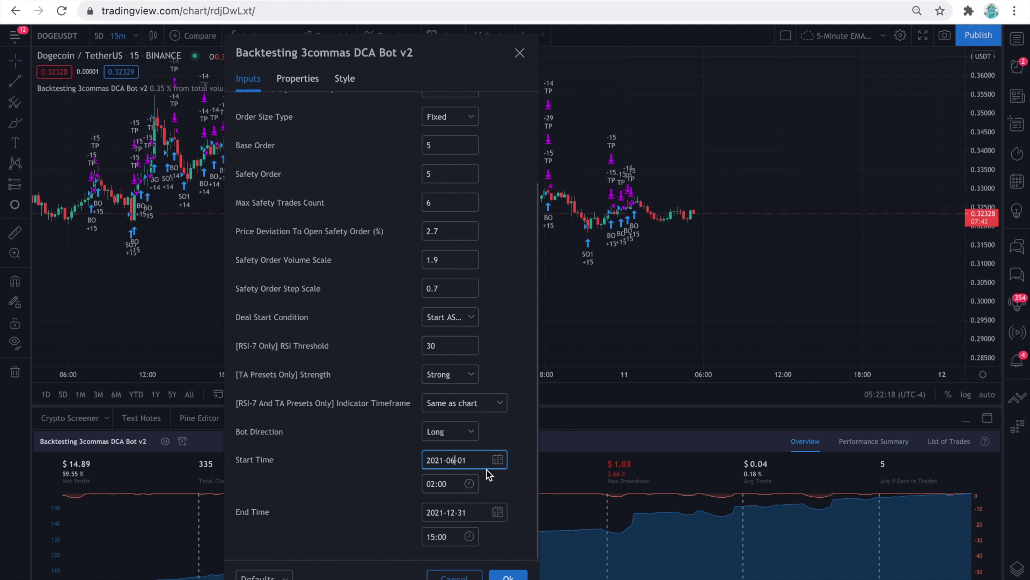
{"action": "scroll", "coordinate": [488, 474], "scroll_direction": "up", "scroll_amount": 3}
{"action": "scroll", "coordinate": [487, 474], "scroll_direction": "up", "scroll_amount": 1}
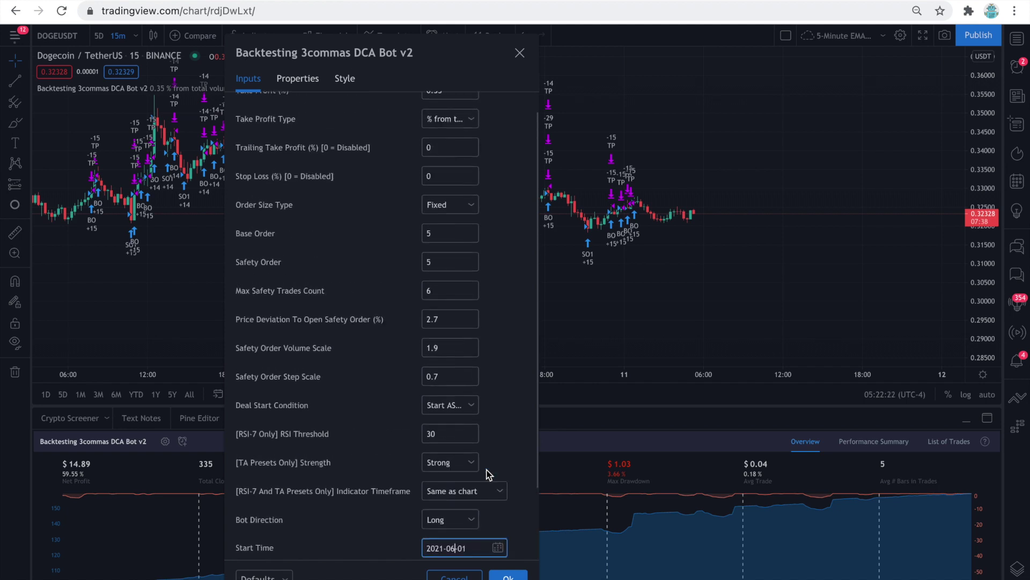
{"action": "left_click", "coordinate": [297, 78]}
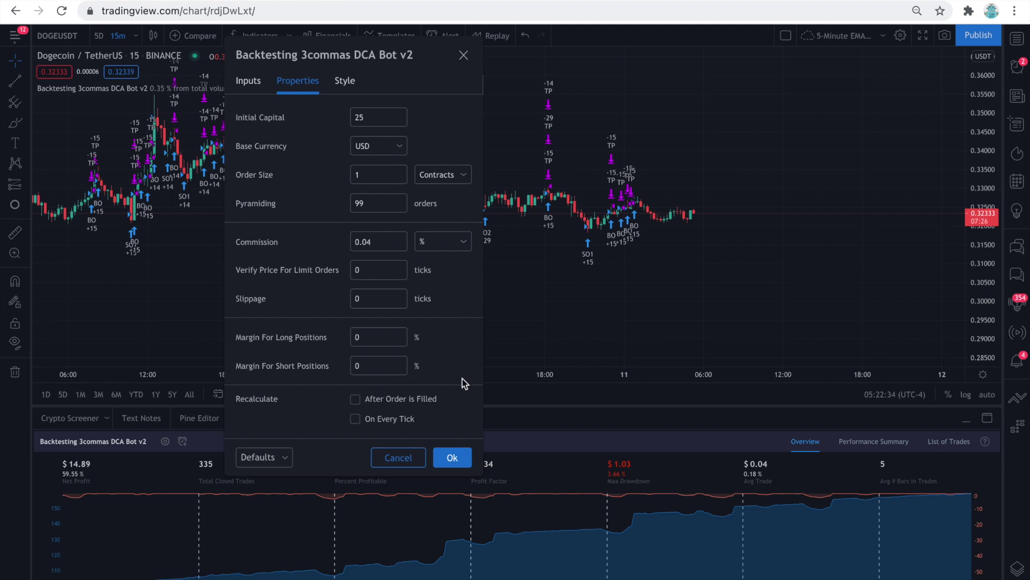
Apply and close the bot settings, leaving $14.89 net profit over 335 trades.
{"action": "left_click", "coordinate": [456, 460]}
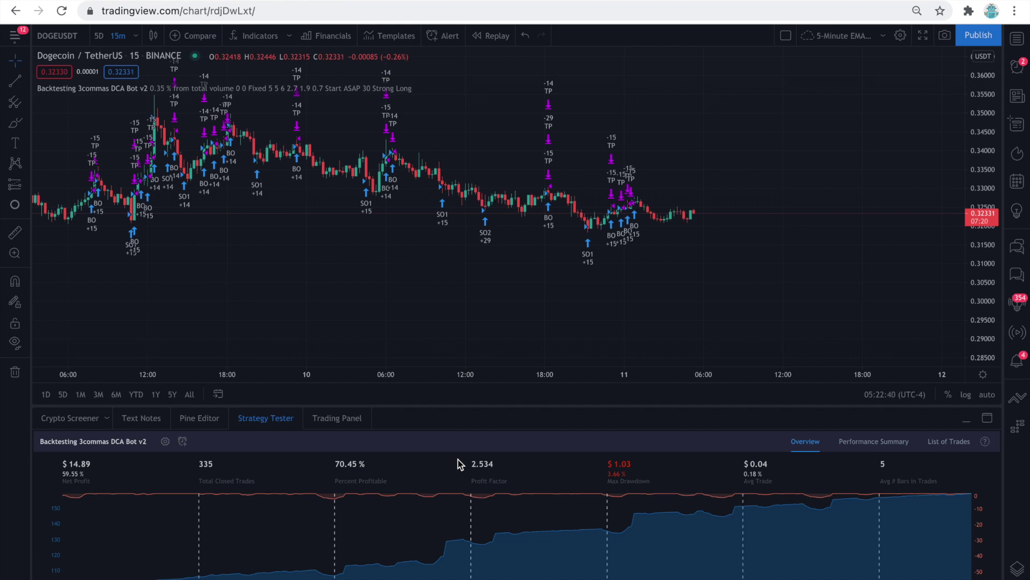
Search ADAUSDT and choose the Binance pair for the chart.
{"action": "left_click", "coordinate": [58, 39]}
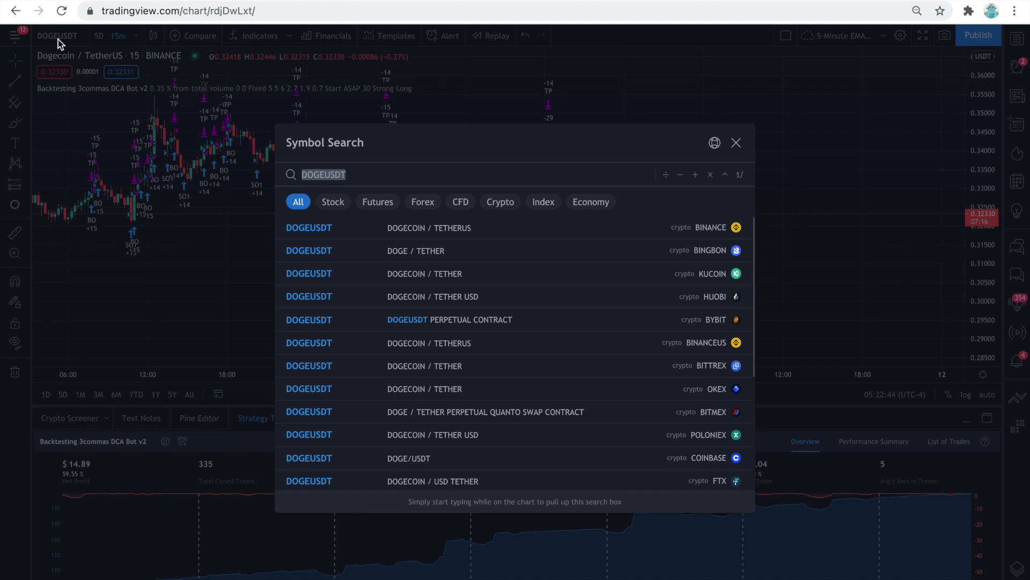
{"action": "type", "text": "ADA"}
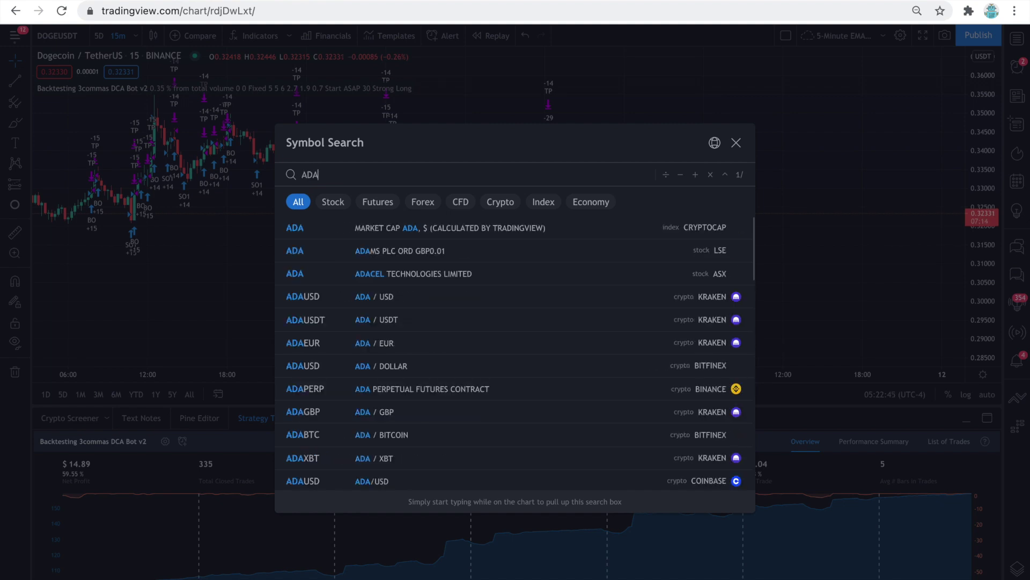
{"action": "type", "text": "USDT"}
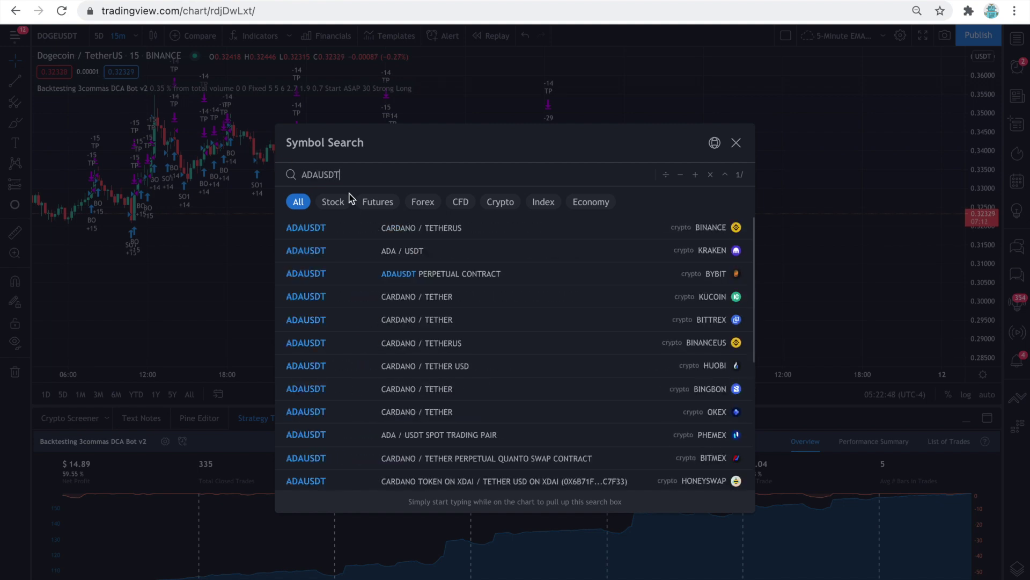
{"action": "left_click", "coordinate": [349, 230]}
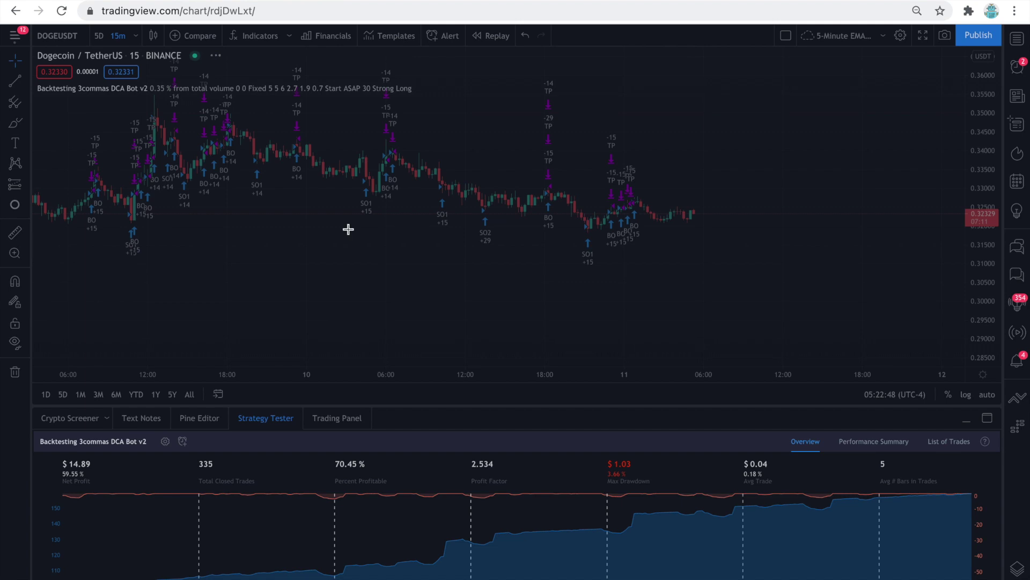